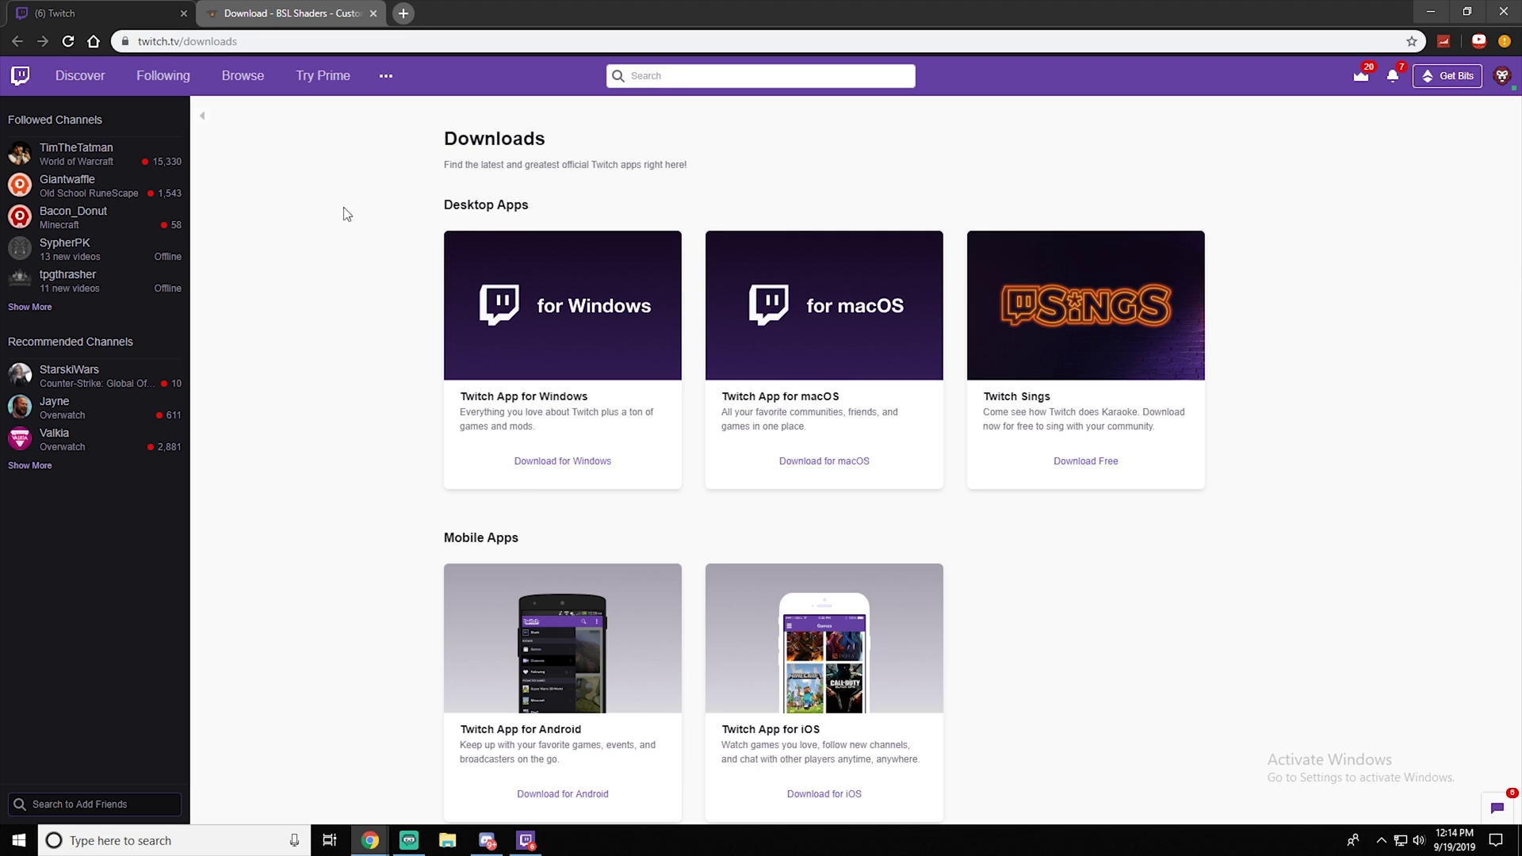
{"action": "left_click_drag", "start_coordinate": [461, 397], "coordinate": [639, 411]}
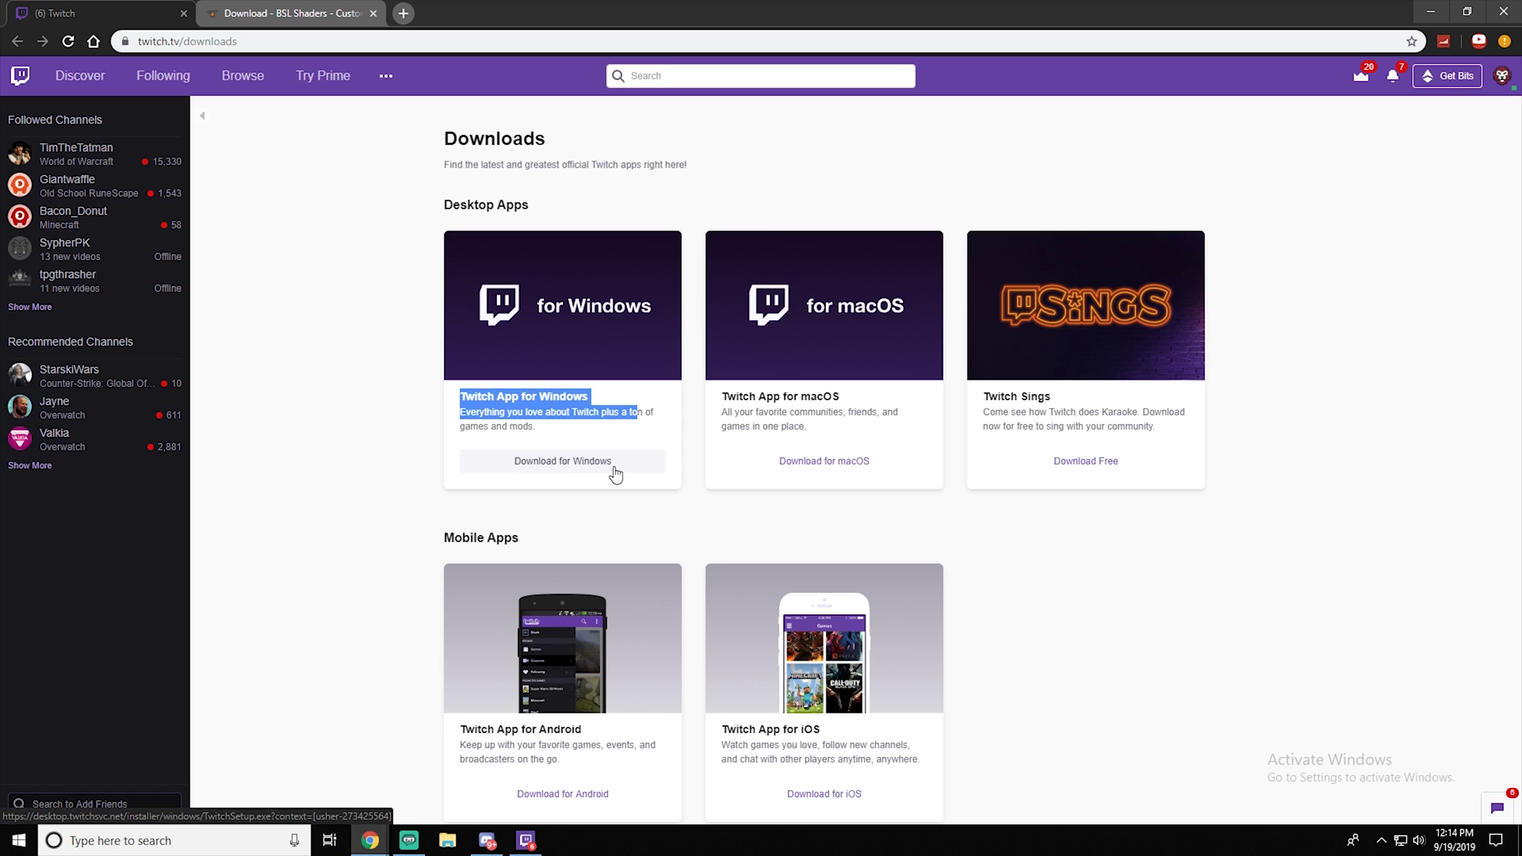
{"action": "left_click", "coordinate": [634, 403]}
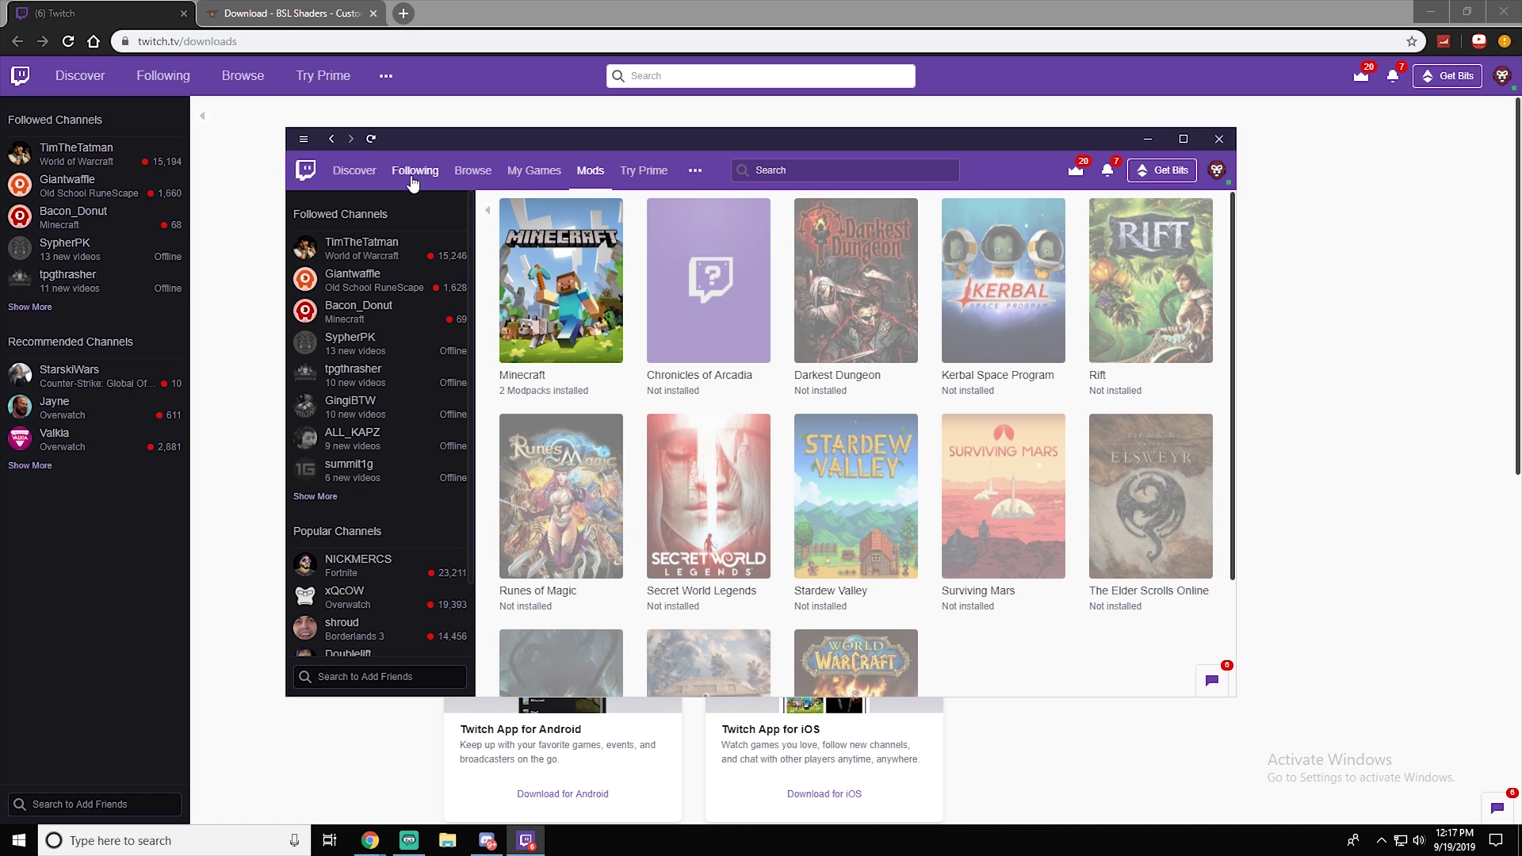
In the Twitch desktop app, open the Minecraft mods section and browse its available modpacks.
{"action": "left_click", "coordinate": [305, 170]}
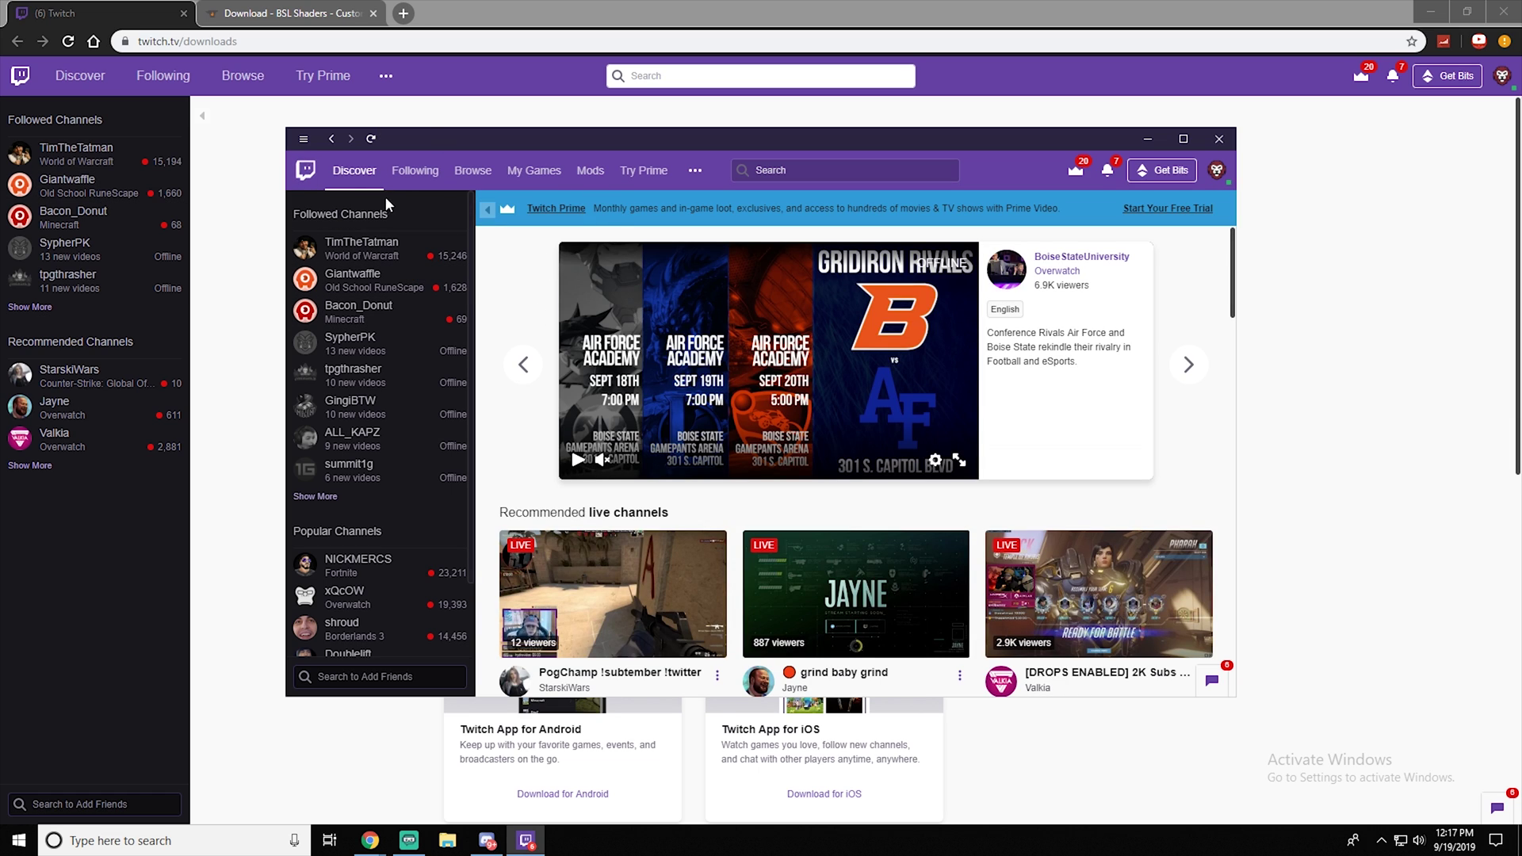
{"action": "left_click", "coordinate": [593, 174]}
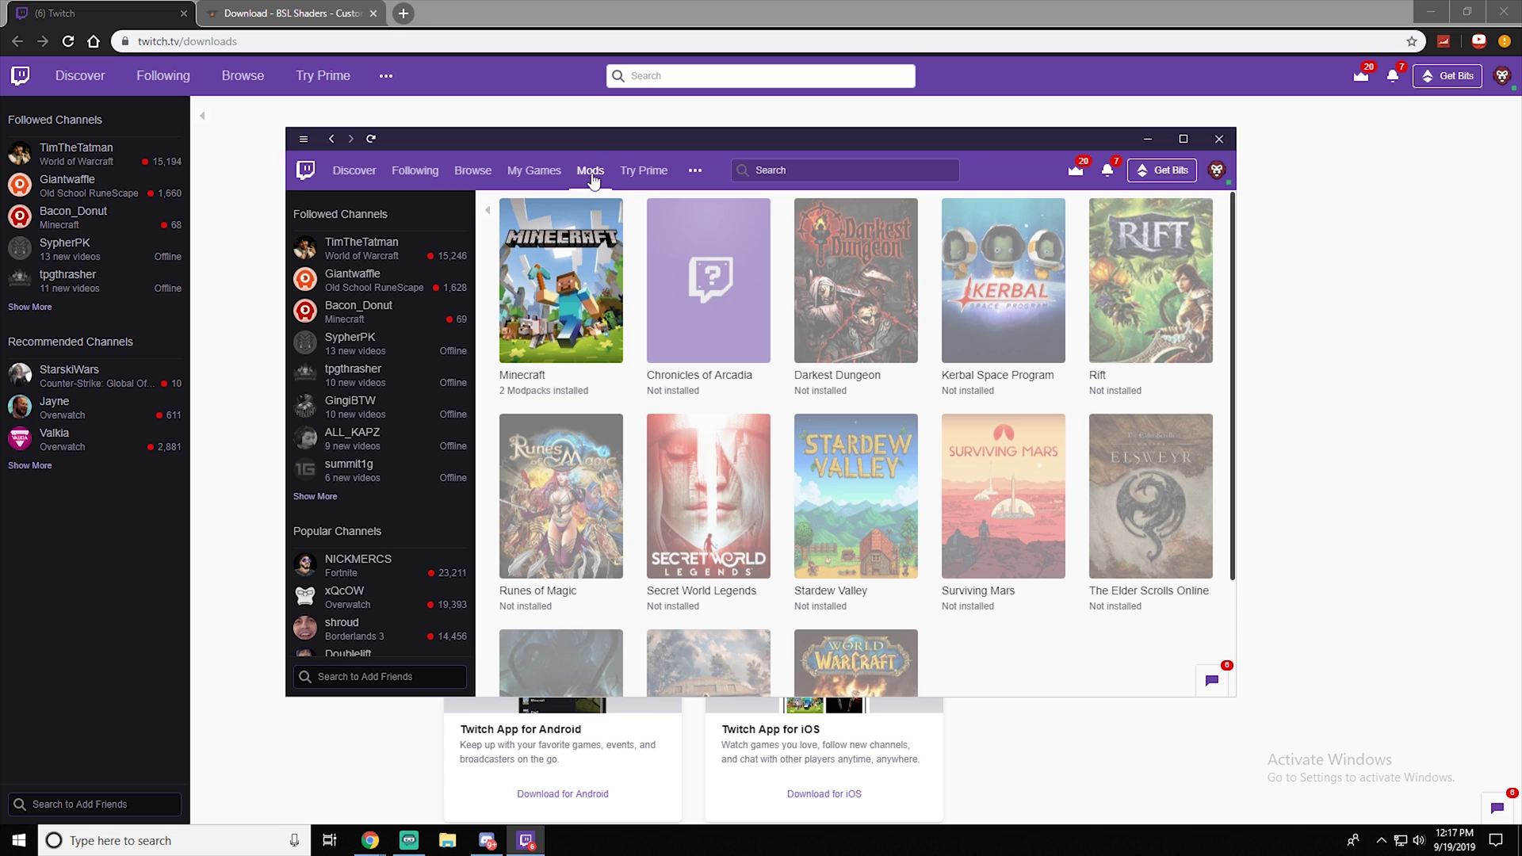
{"action": "left_click", "coordinate": [525, 315]}
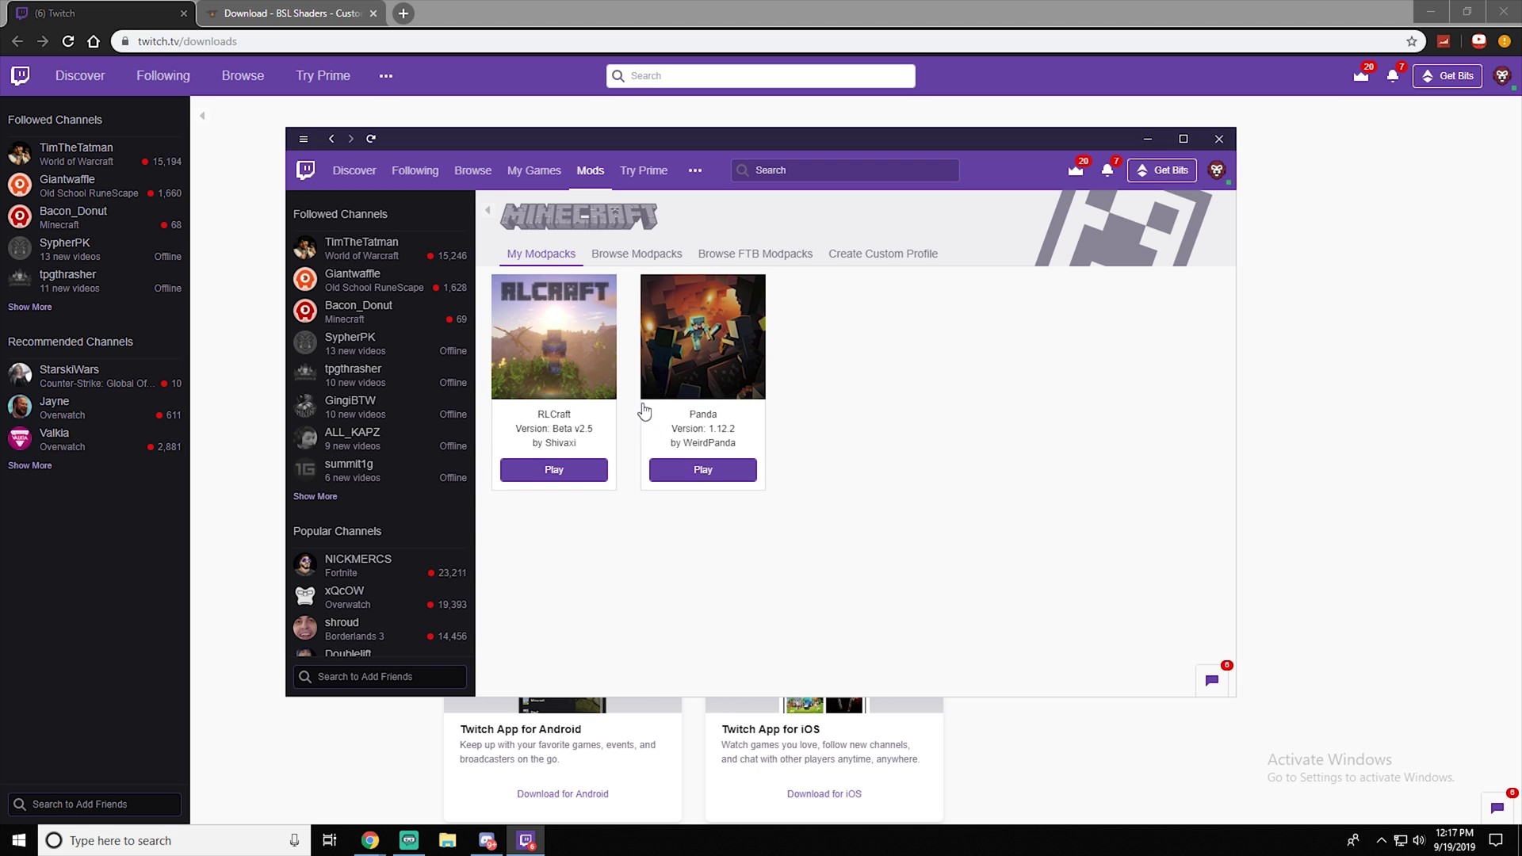
{"action": "left_click", "coordinate": [637, 254]}
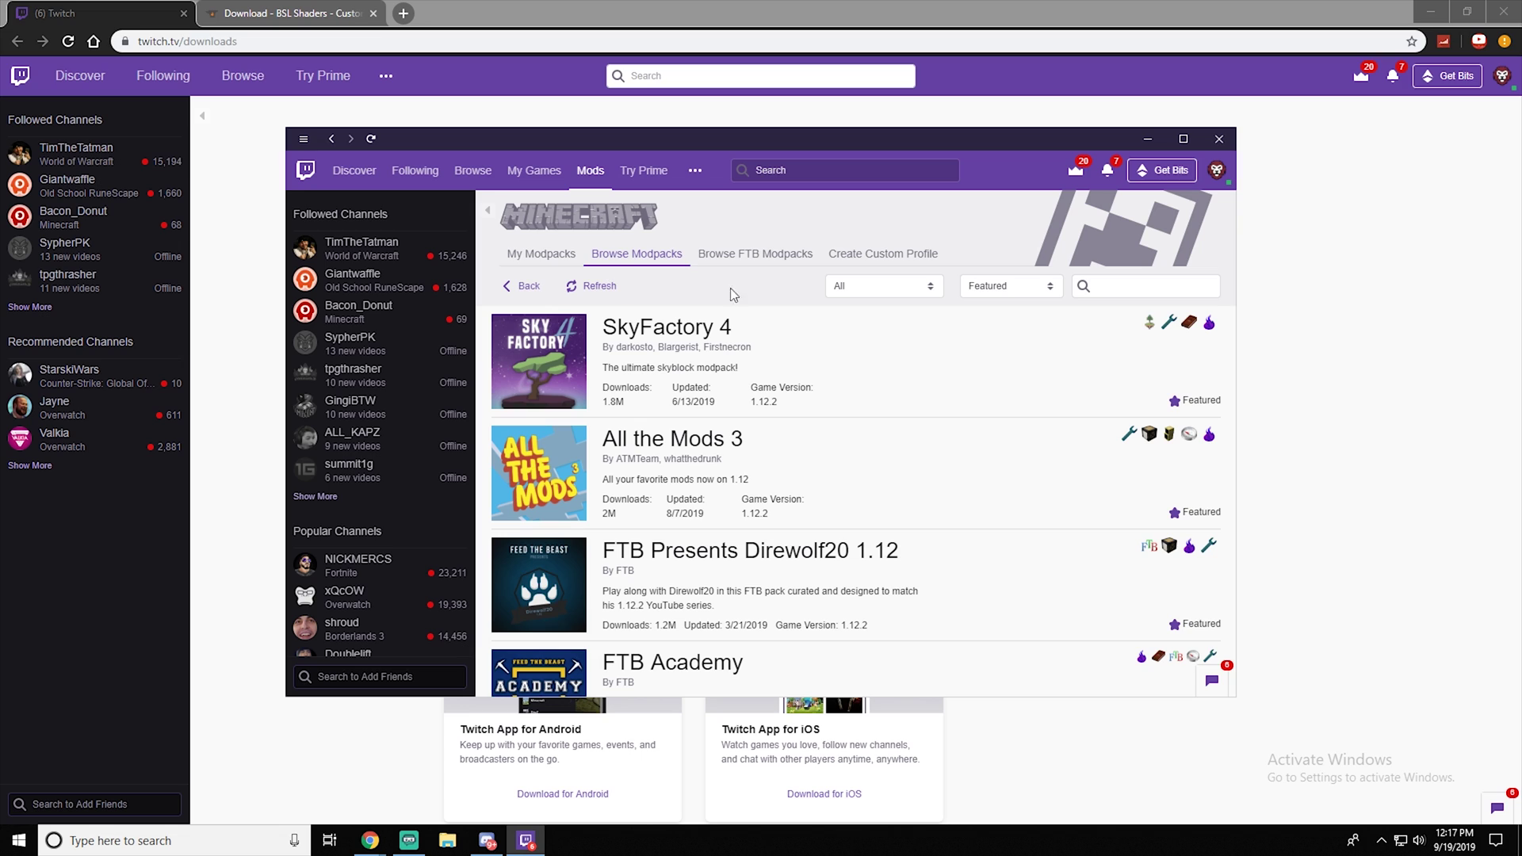
Search the modpacks for "RlCraft", open the RLCraft modpack's page and start it in the Minecraft Launcher.
{"action": "left_click", "coordinate": [1099, 287]}
{"action": "type", "text": "RlCraft"}
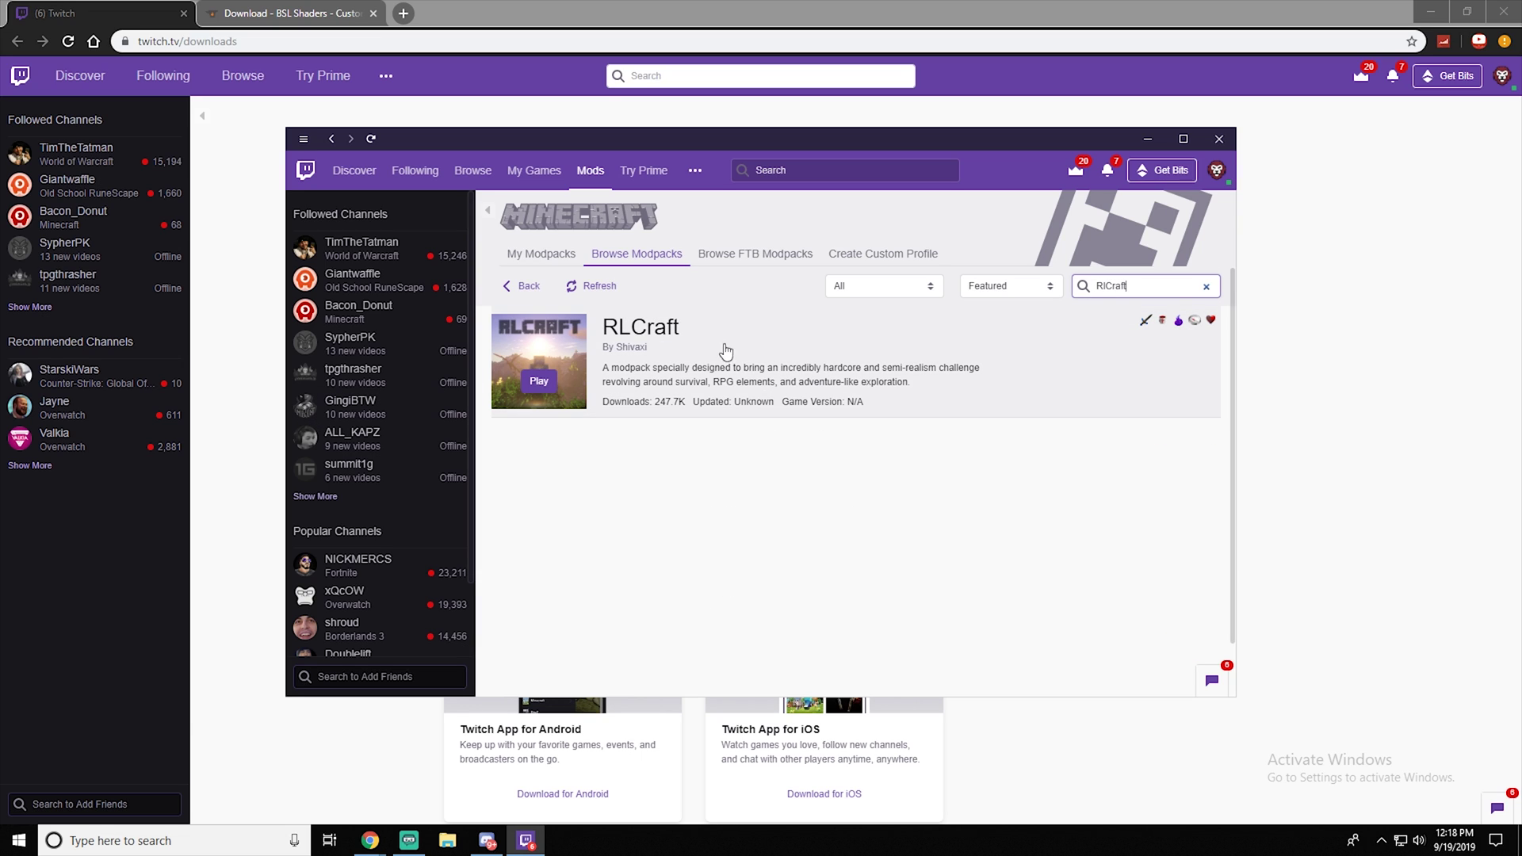
{"action": "left_click", "coordinate": [646, 333]}
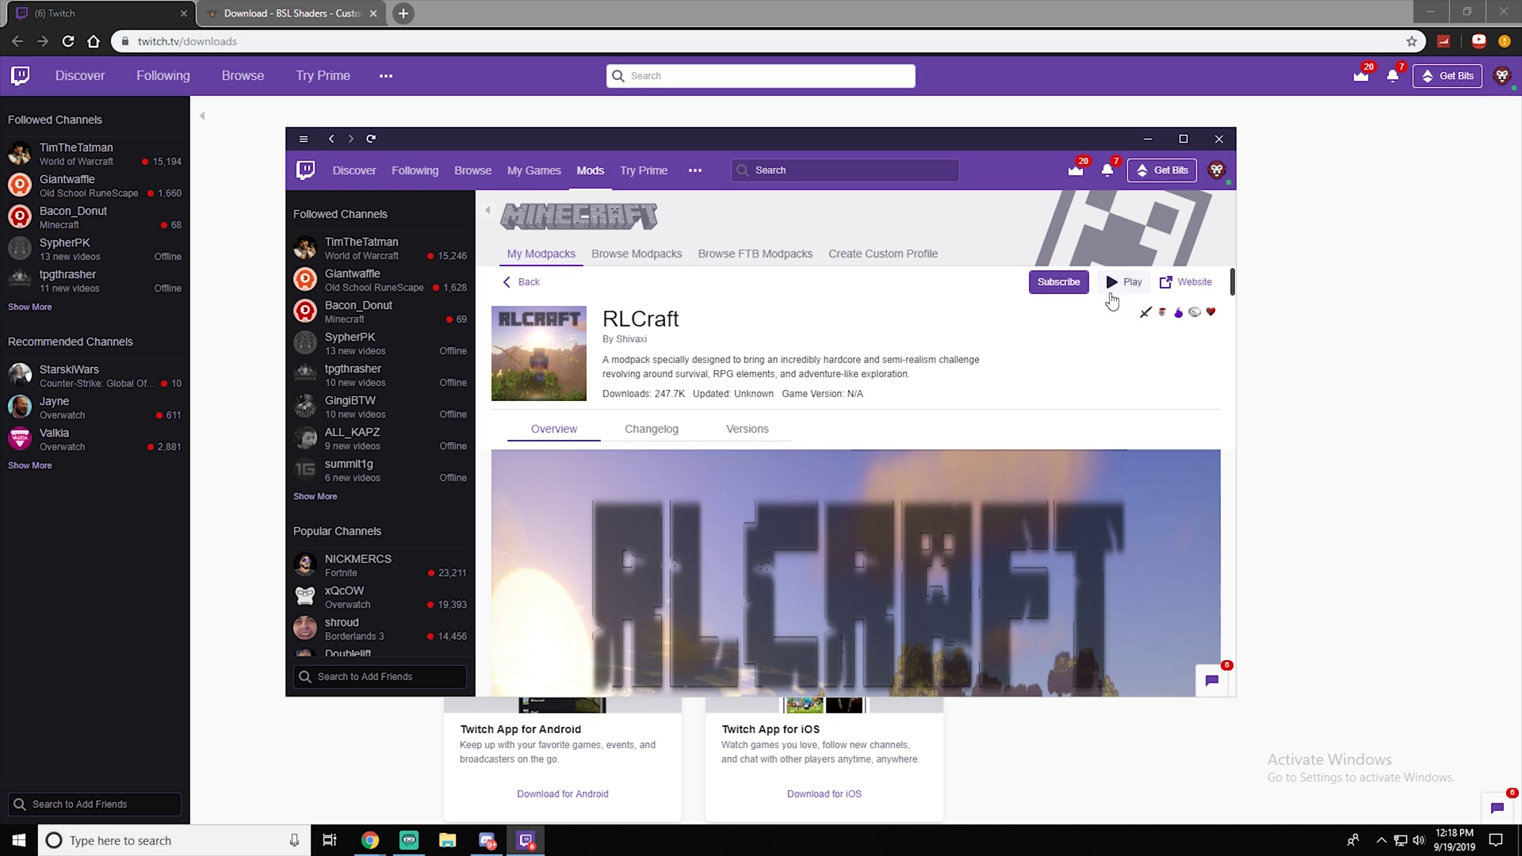
{"action": "left_click", "coordinate": [1126, 290]}
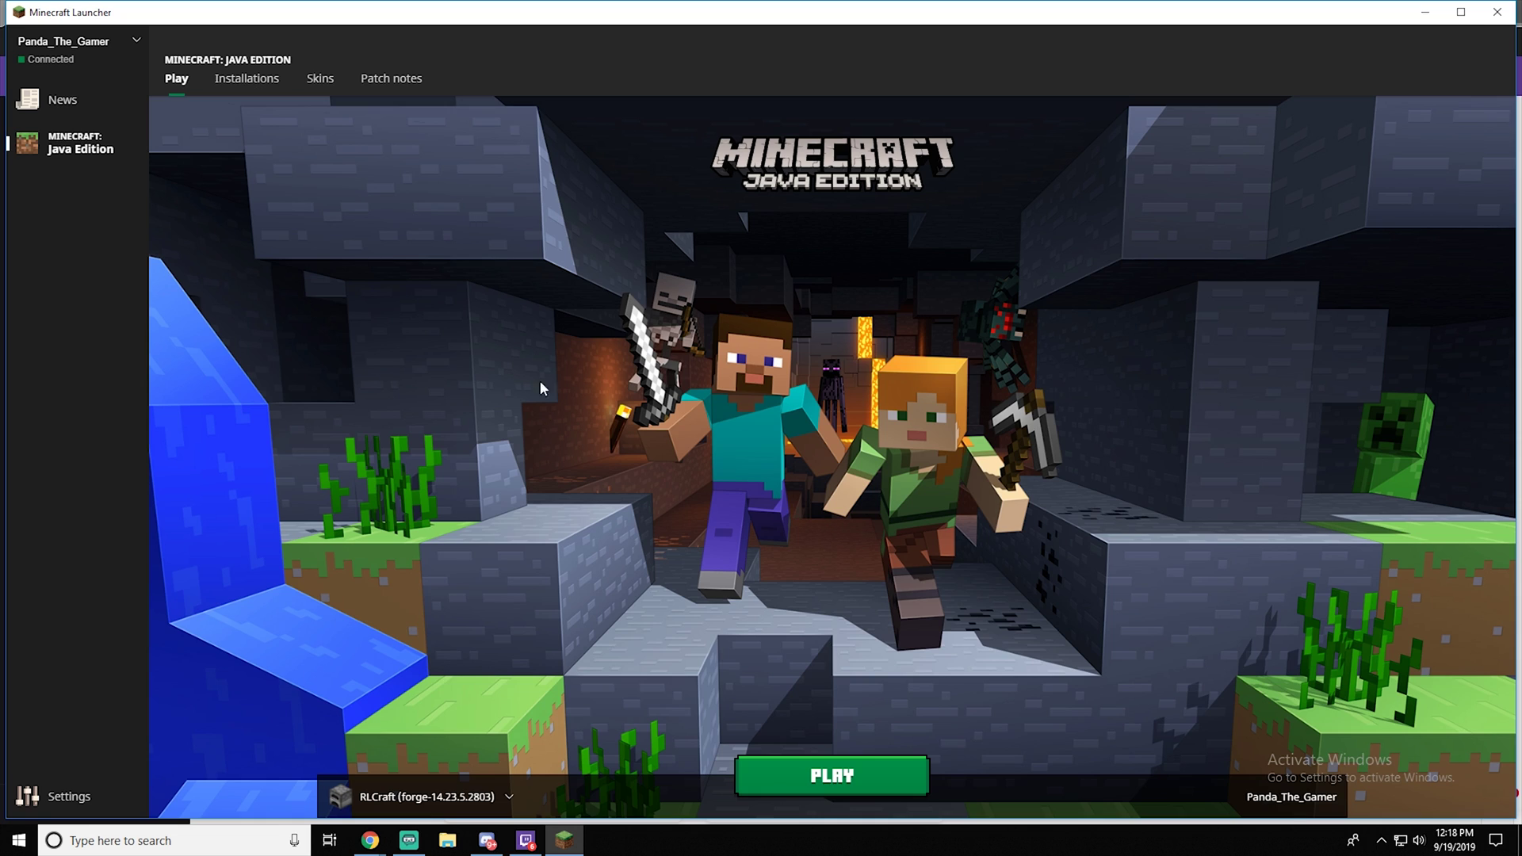
Open the RLCraft installation for editing and expand its additional options.
{"action": "left_click", "coordinate": [242, 82]}
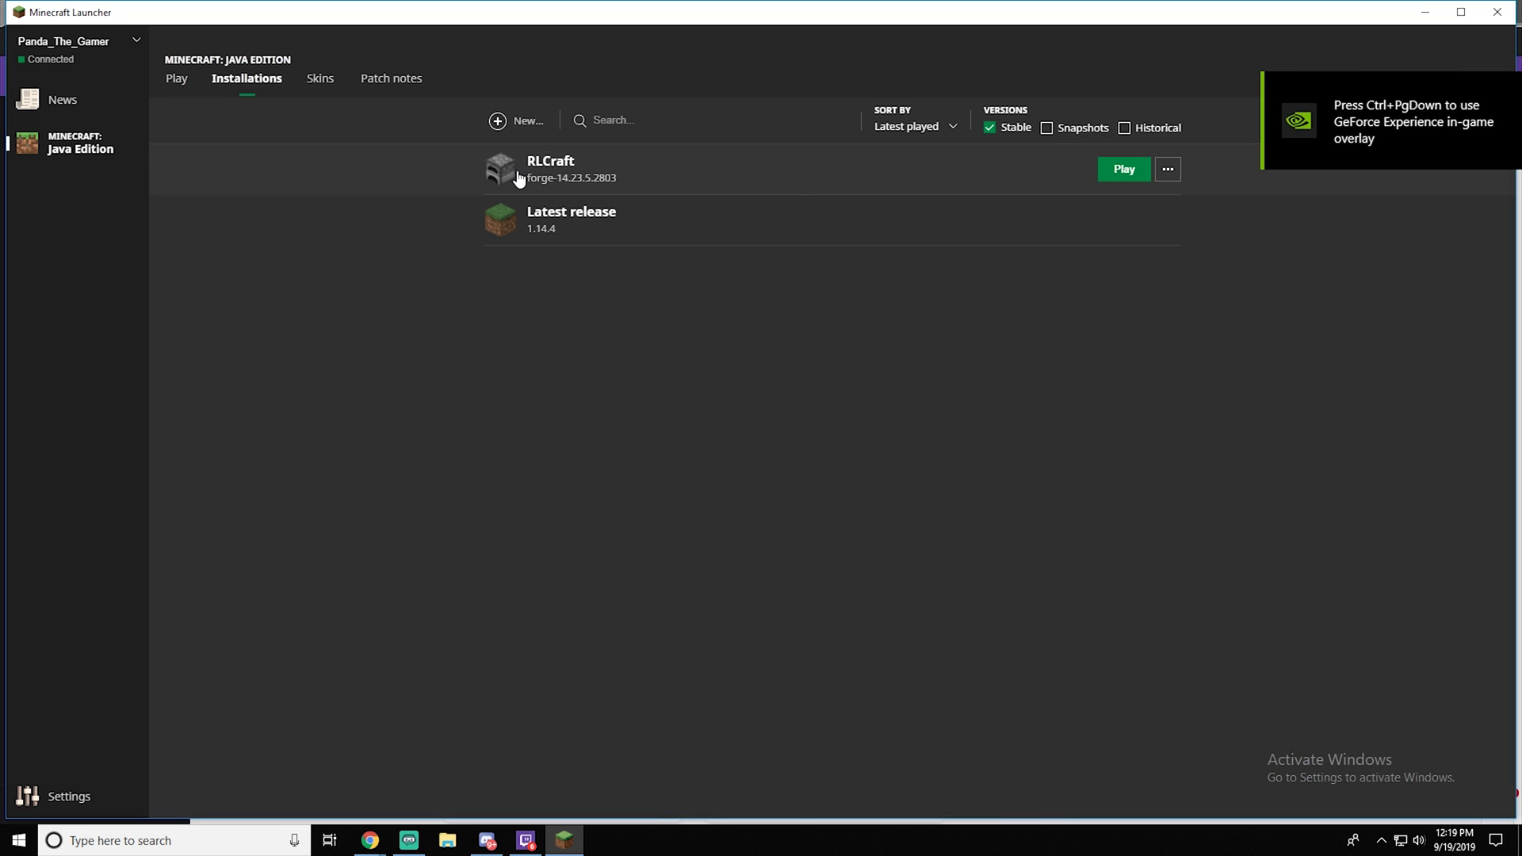
{"action": "left_click", "coordinate": [1168, 170]}
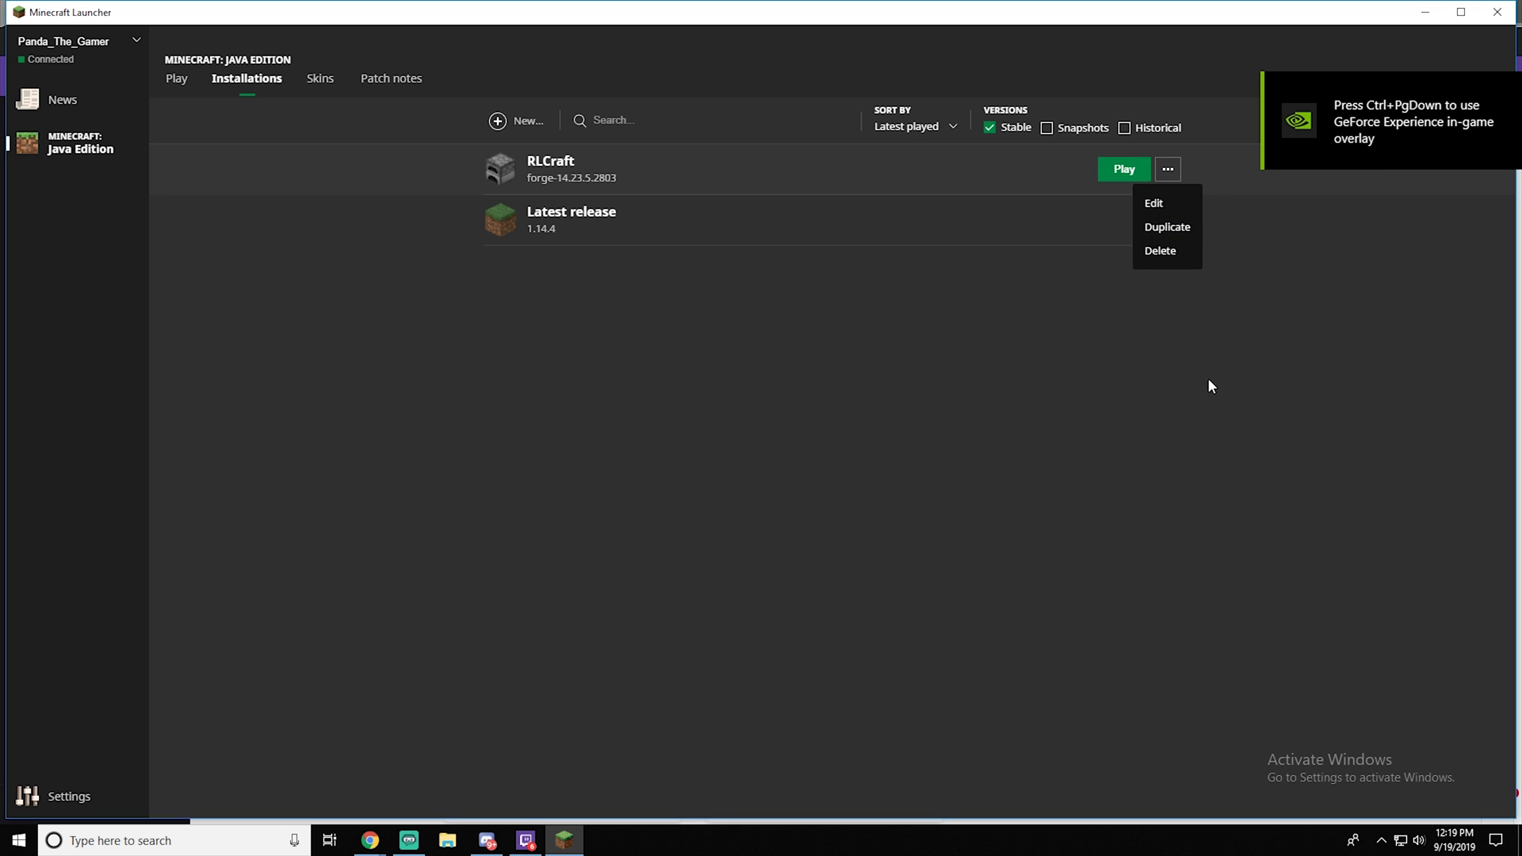
{"action": "left_click", "coordinate": [1175, 207]}
{"action": "left_click", "coordinate": [547, 515]}
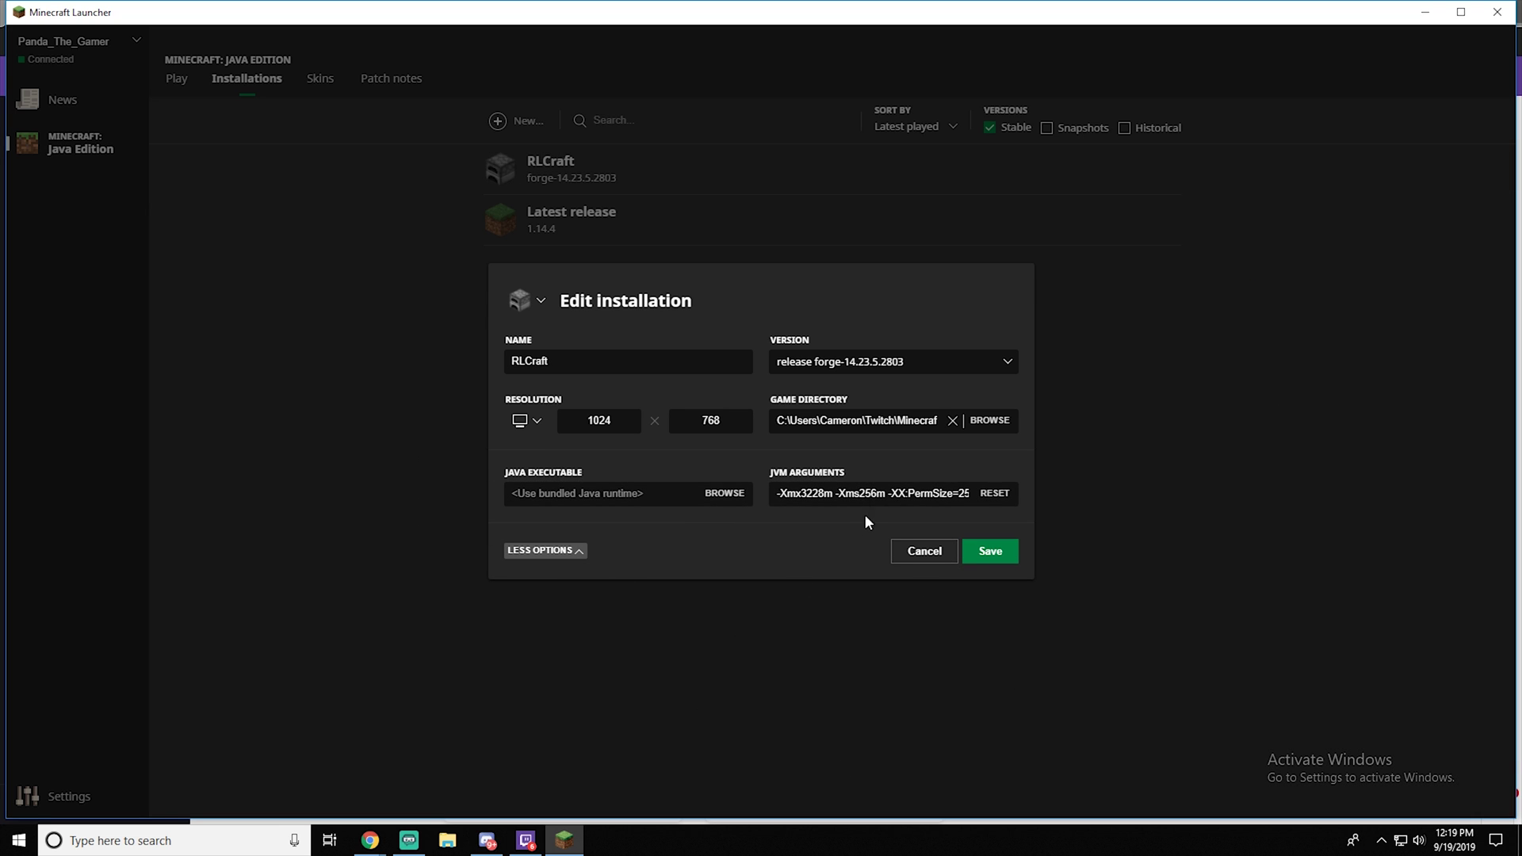
Set the maximum memory value (-Xmx) in the RLCraft installation's JVM arguments to 6000.
{"action": "left_click", "coordinate": [800, 493]}
{"action": "left_click_drag", "start_coordinate": [800, 493], "coordinate": [825, 493]}
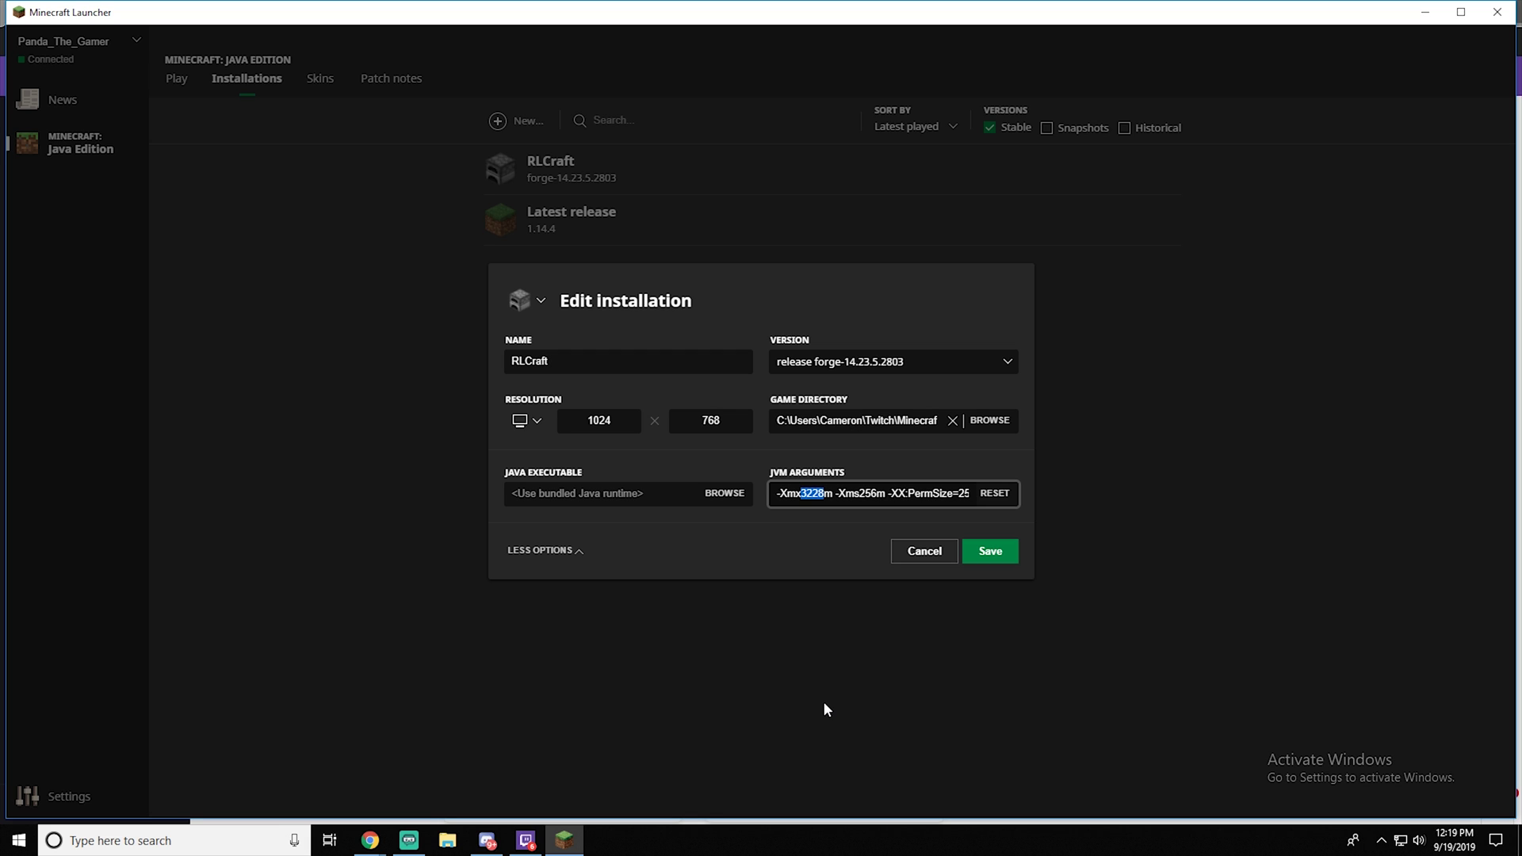
{"action": "type", "text": "6000"}
Change the maximum memory value (-Xmx) in the JVM arguments to 5000 and save the RLCraft installation.
{"action": "key", "text": "Home"}
{"action": "key", "text": "Right"}
{"action": "key", "text": "Right"}
{"action": "key", "text": "Right"}
{"action": "key", "text": "Right"}
{"action": "key", "text": "shift+Right"}
{"action": "key", "text": "shift+Right"}
{"action": "key", "text": "shift+Right"}
{"action": "key", "text": "shift+Right"}
{"action": "type", "text": "5000"}
{"action": "key", "text": "Right"}
{"action": "key", "text": "Right"}
{"action": "key", "text": "Right"}
{"action": "key", "text": "Right"}
{"action": "key", "text": "Right"}
{"action": "key", "text": "Right"}
{"action": "key", "text": "shift+Right"}
{"action": "key", "text": "shift+Right"}
{"action": "key", "text": "shift+Right"}
{"action": "left_click", "coordinate": [992, 555]}
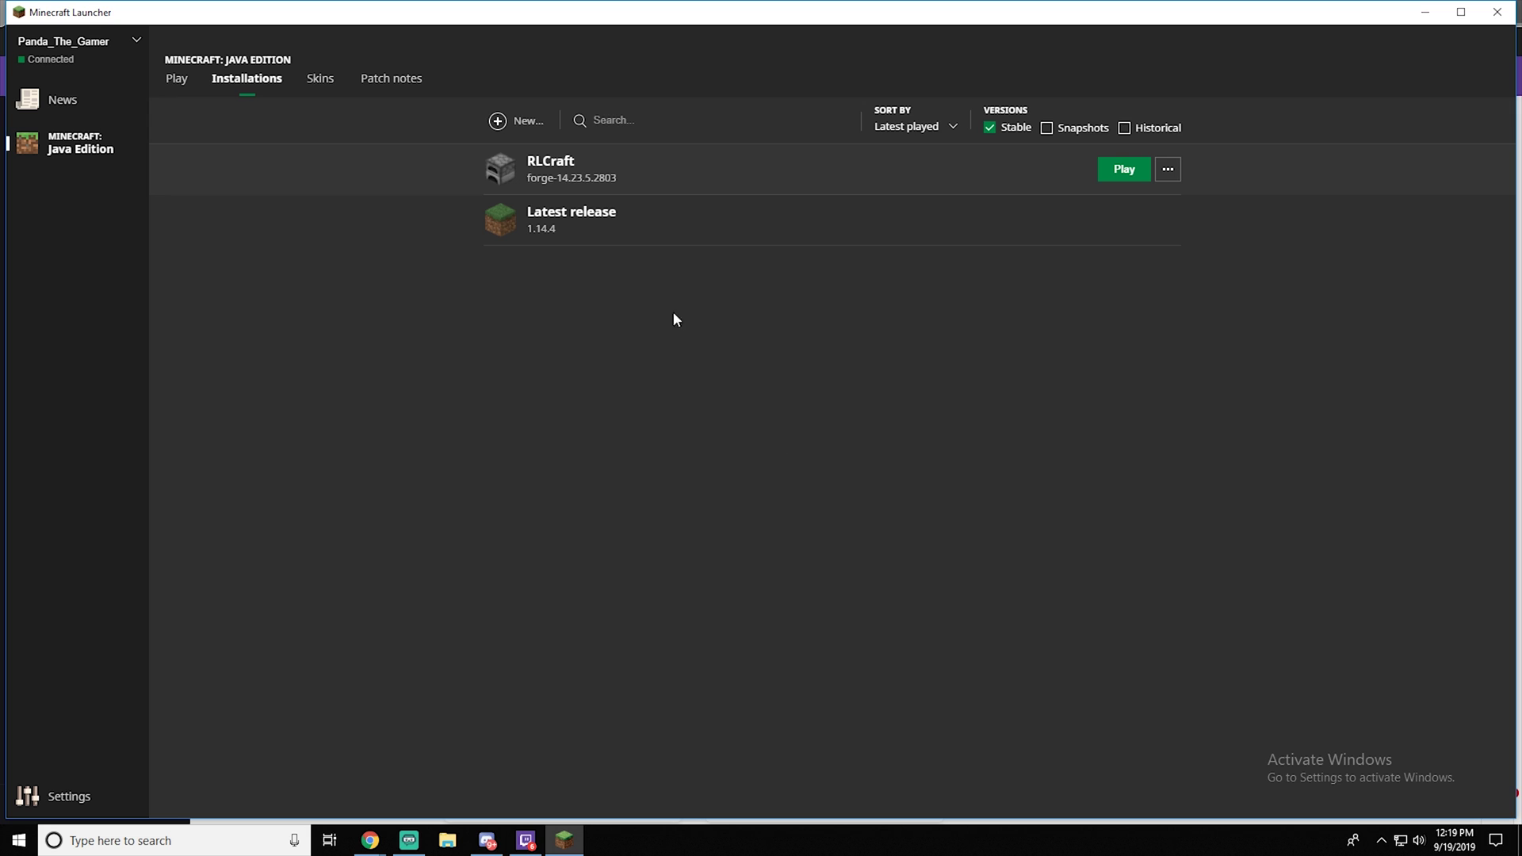
Launch the game with the RLCraft installation and open the shader list in the video settings.
{"action": "left_click", "coordinate": [175, 81]}
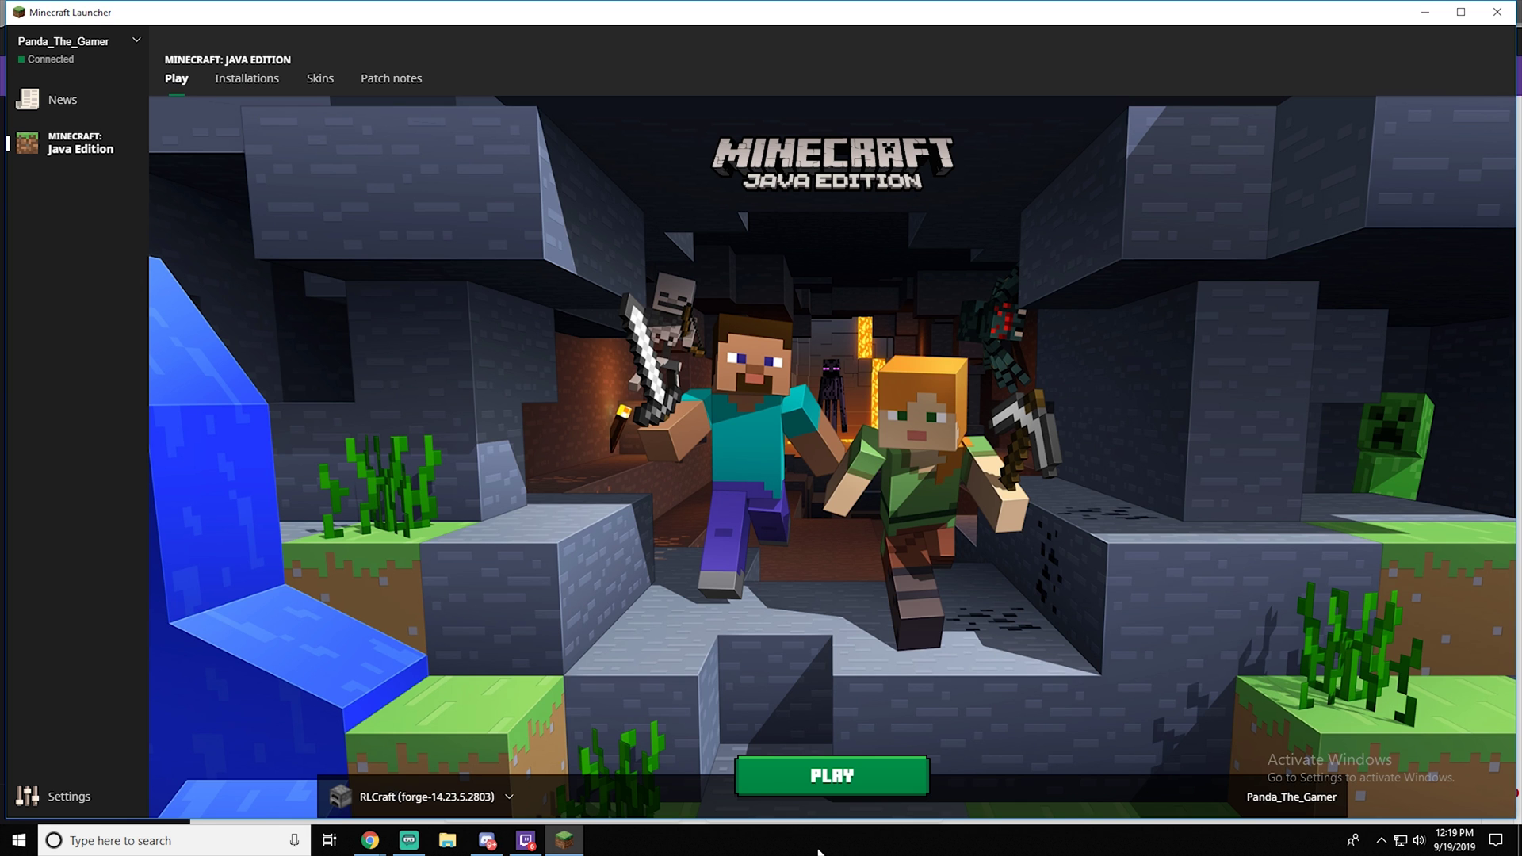
{"action": "left_click", "coordinate": [802, 792]}
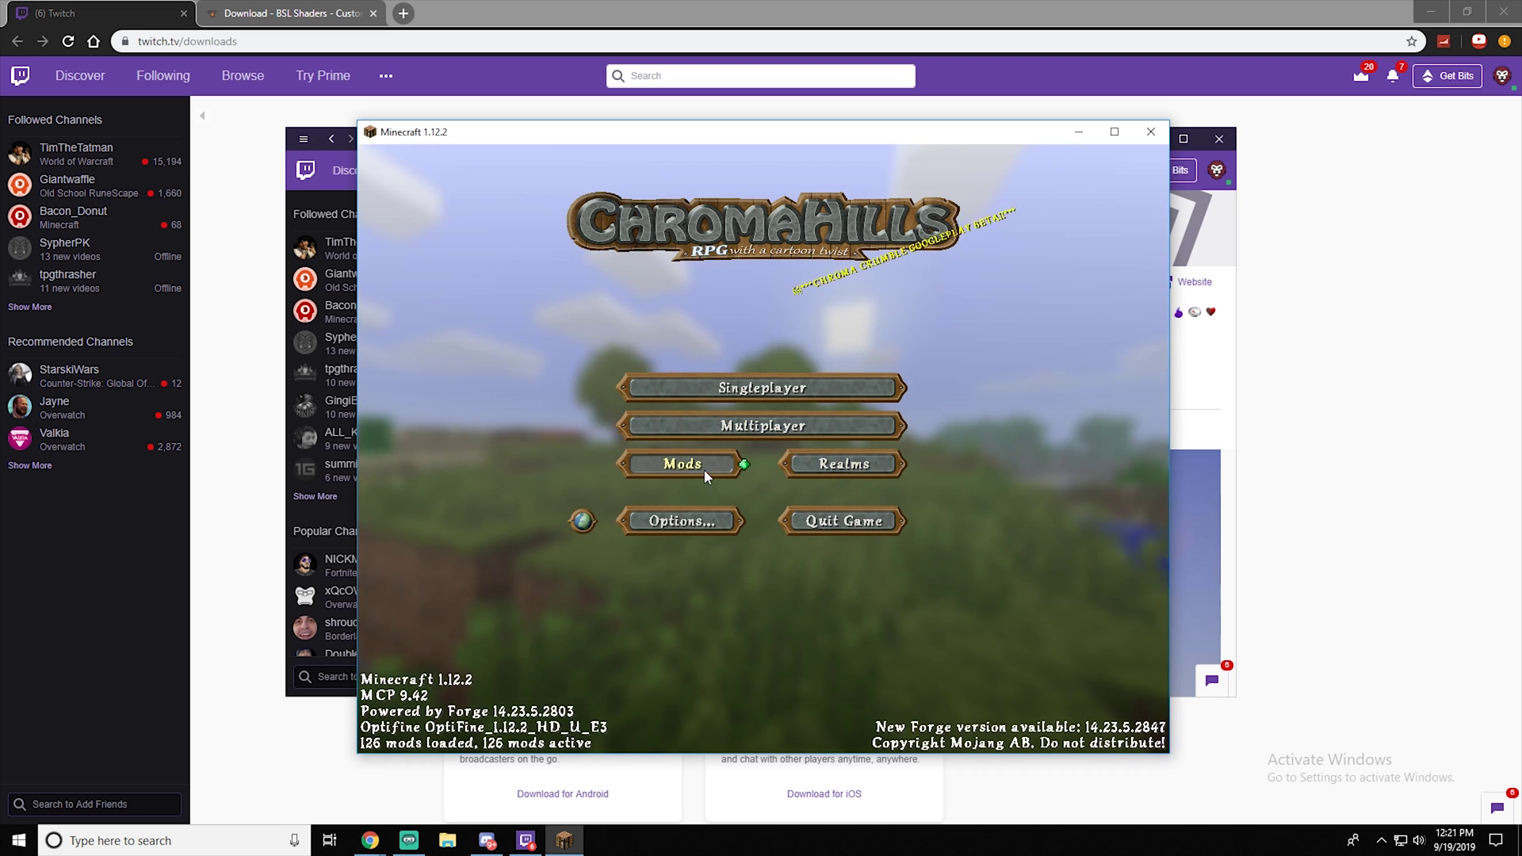
{"action": "left_click", "coordinate": [671, 528]}
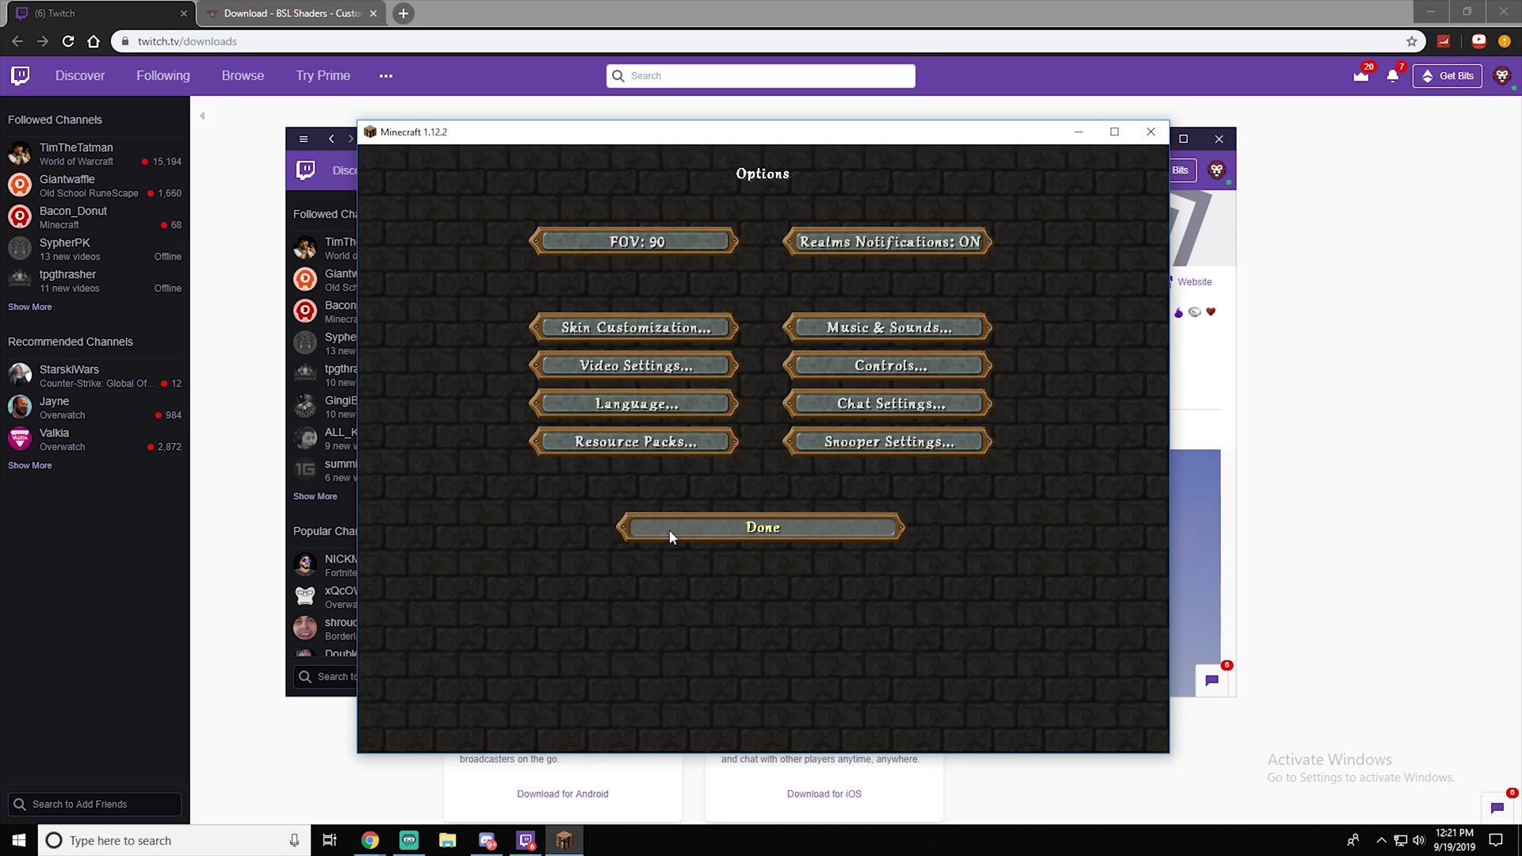
{"action": "left_click", "coordinate": [635, 367]}
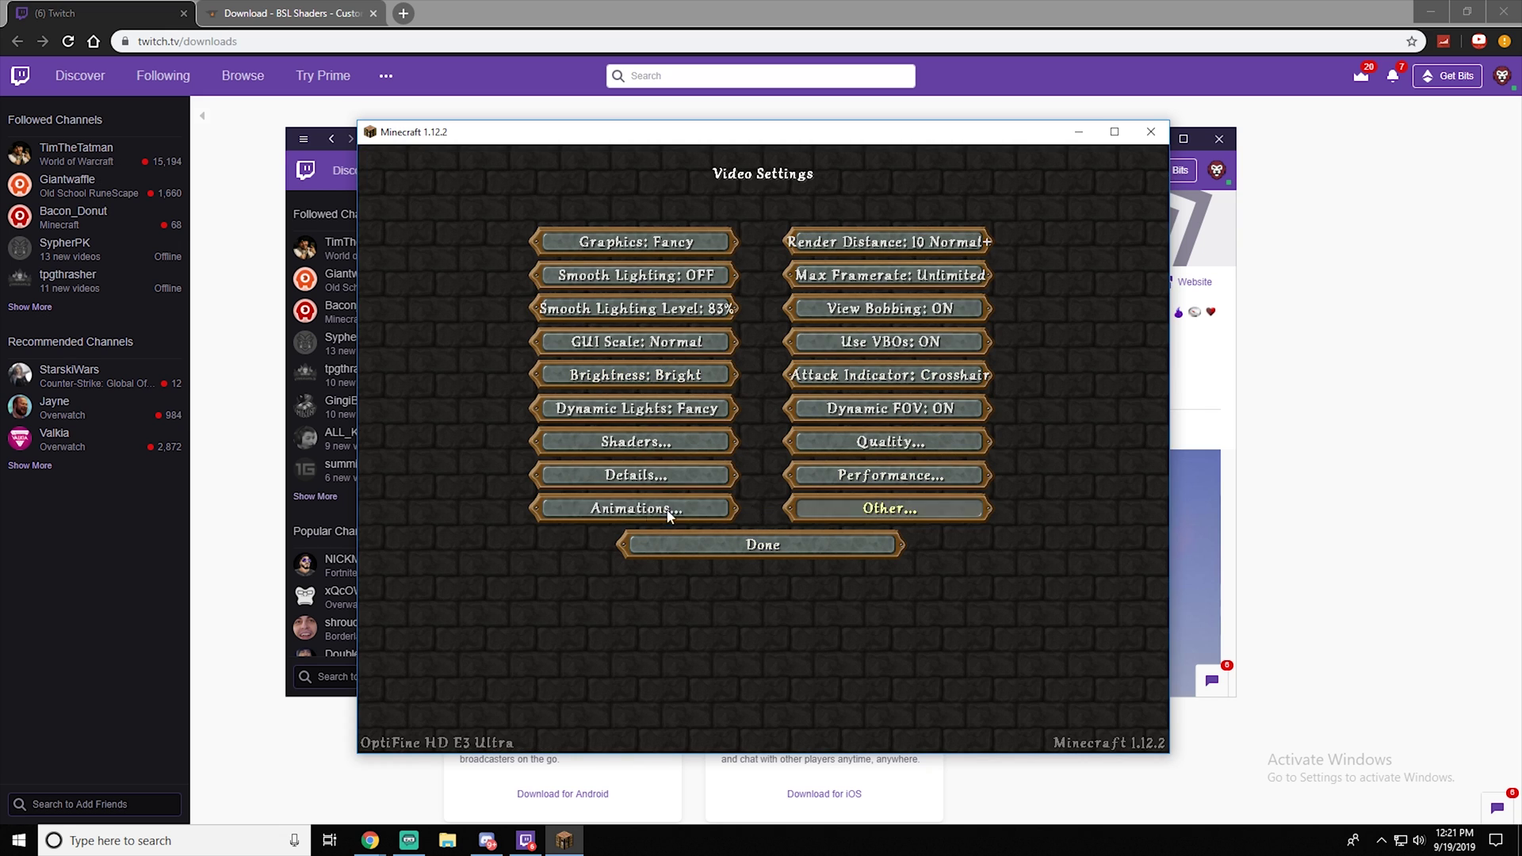
{"action": "left_click", "coordinate": [652, 441]}
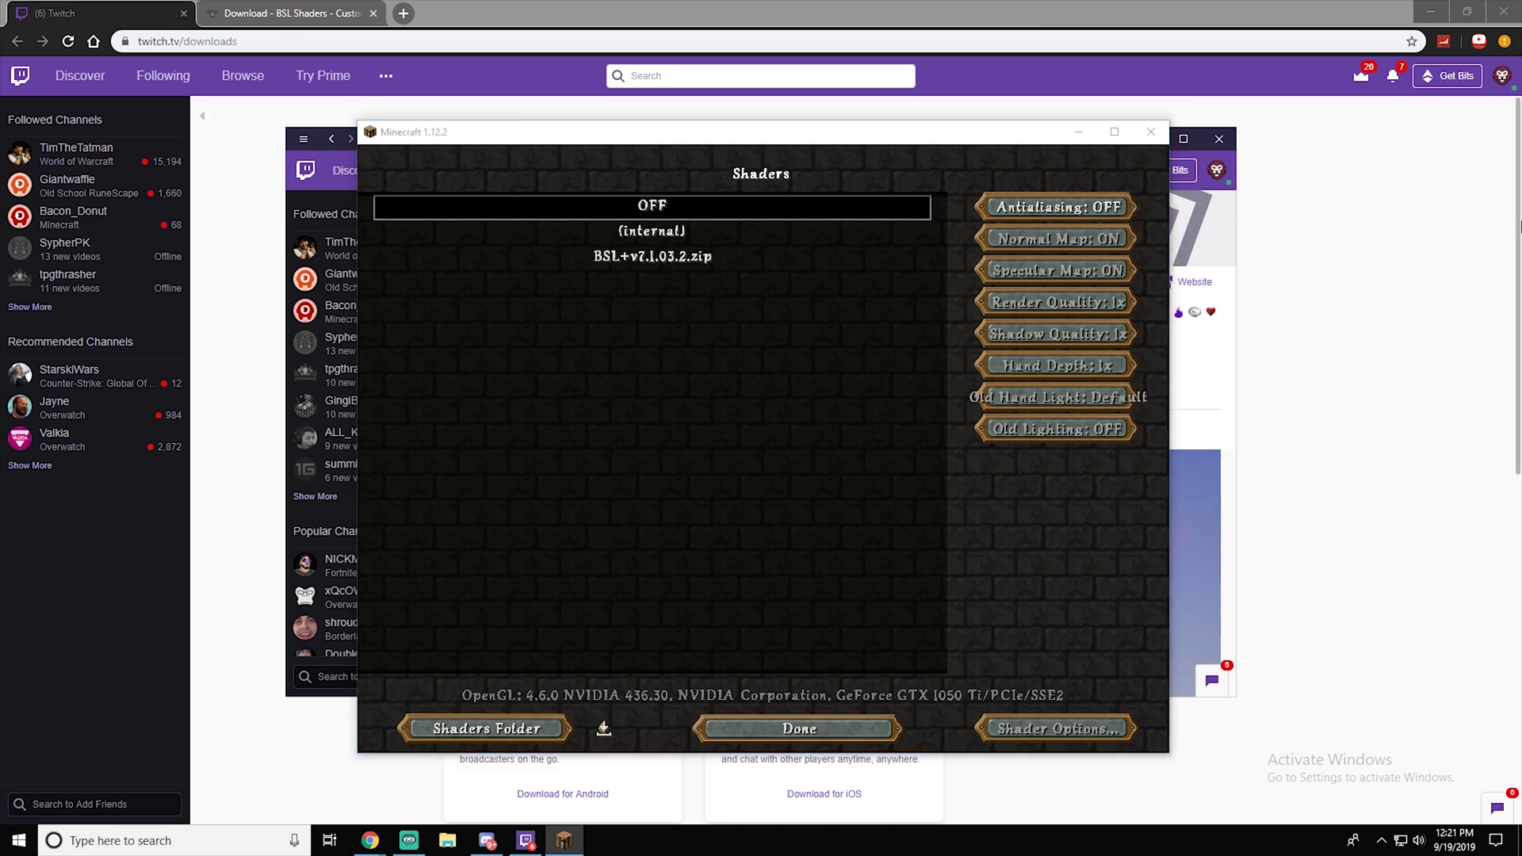
Switch to the BSL Shaders page on CurseForge in Chrome and reload its download address to download the shader zip.
{"action": "left_click", "coordinate": [277, 16]}
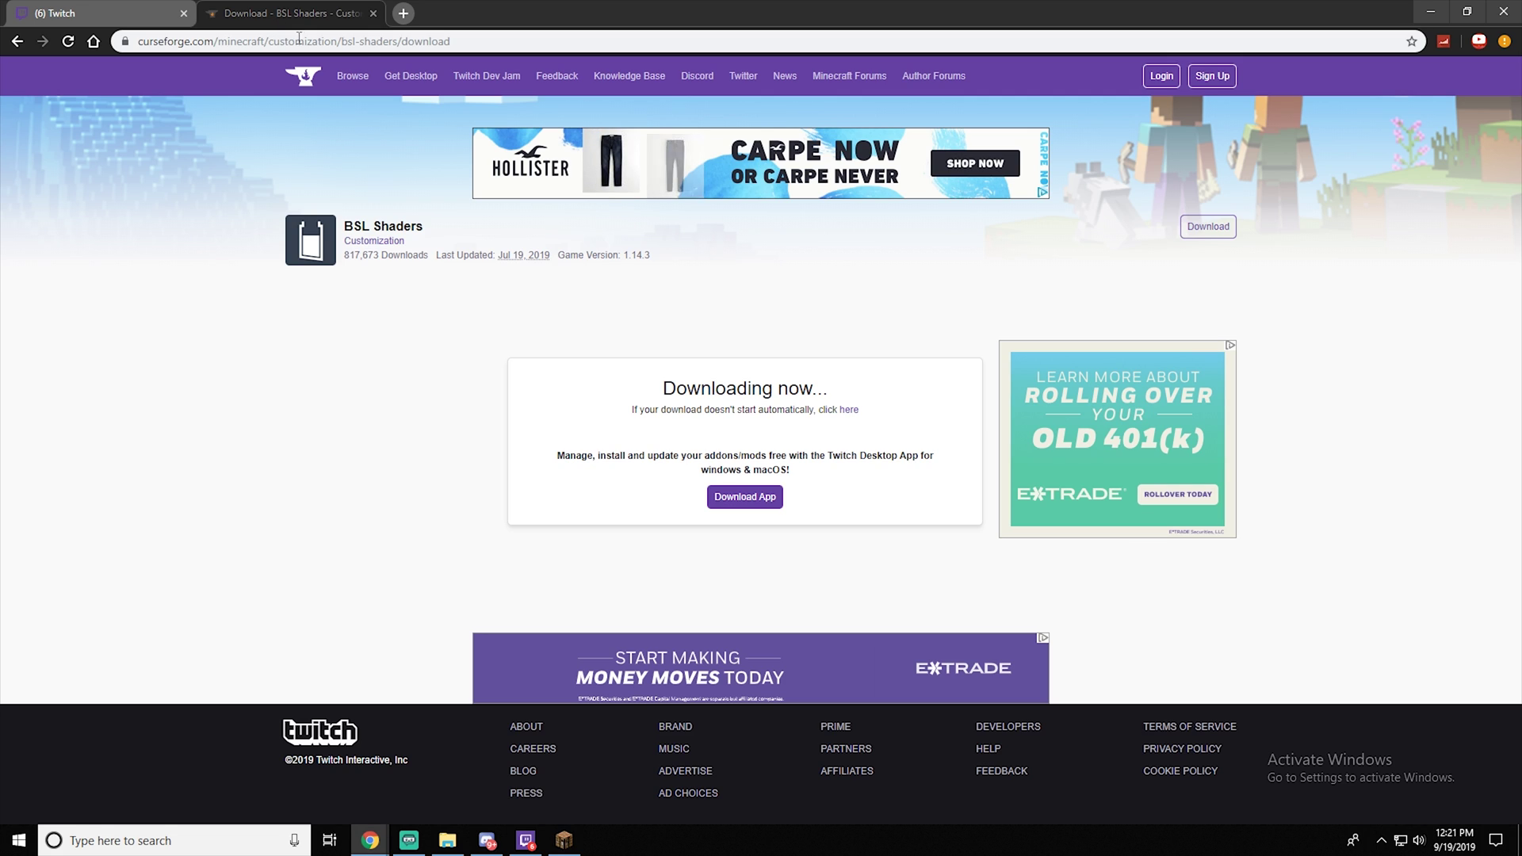
{"action": "left_click", "coordinate": [365, 41]}
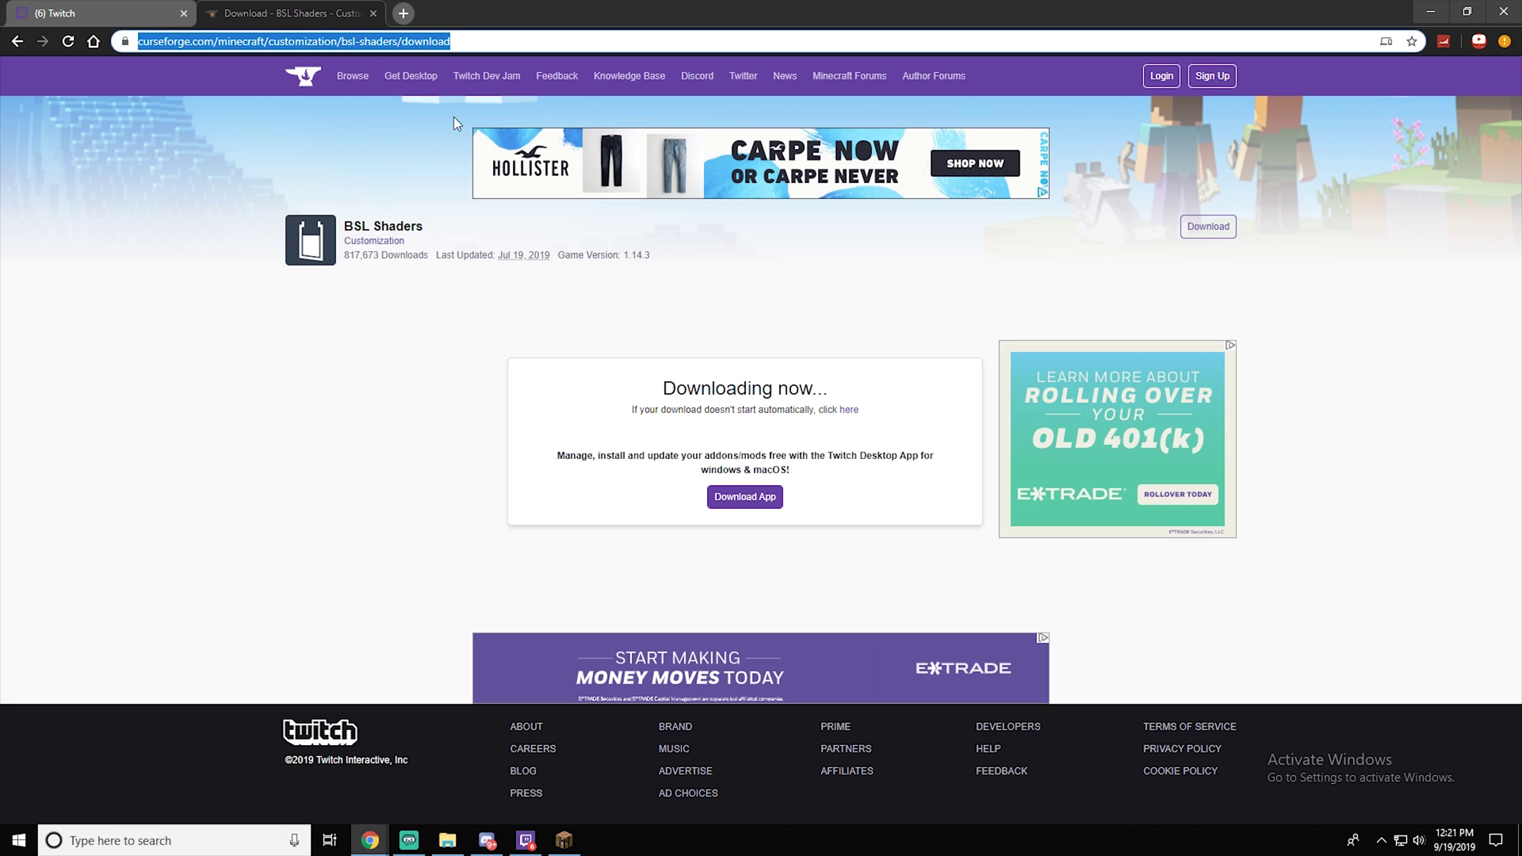
{"action": "key", "text": "Return"}
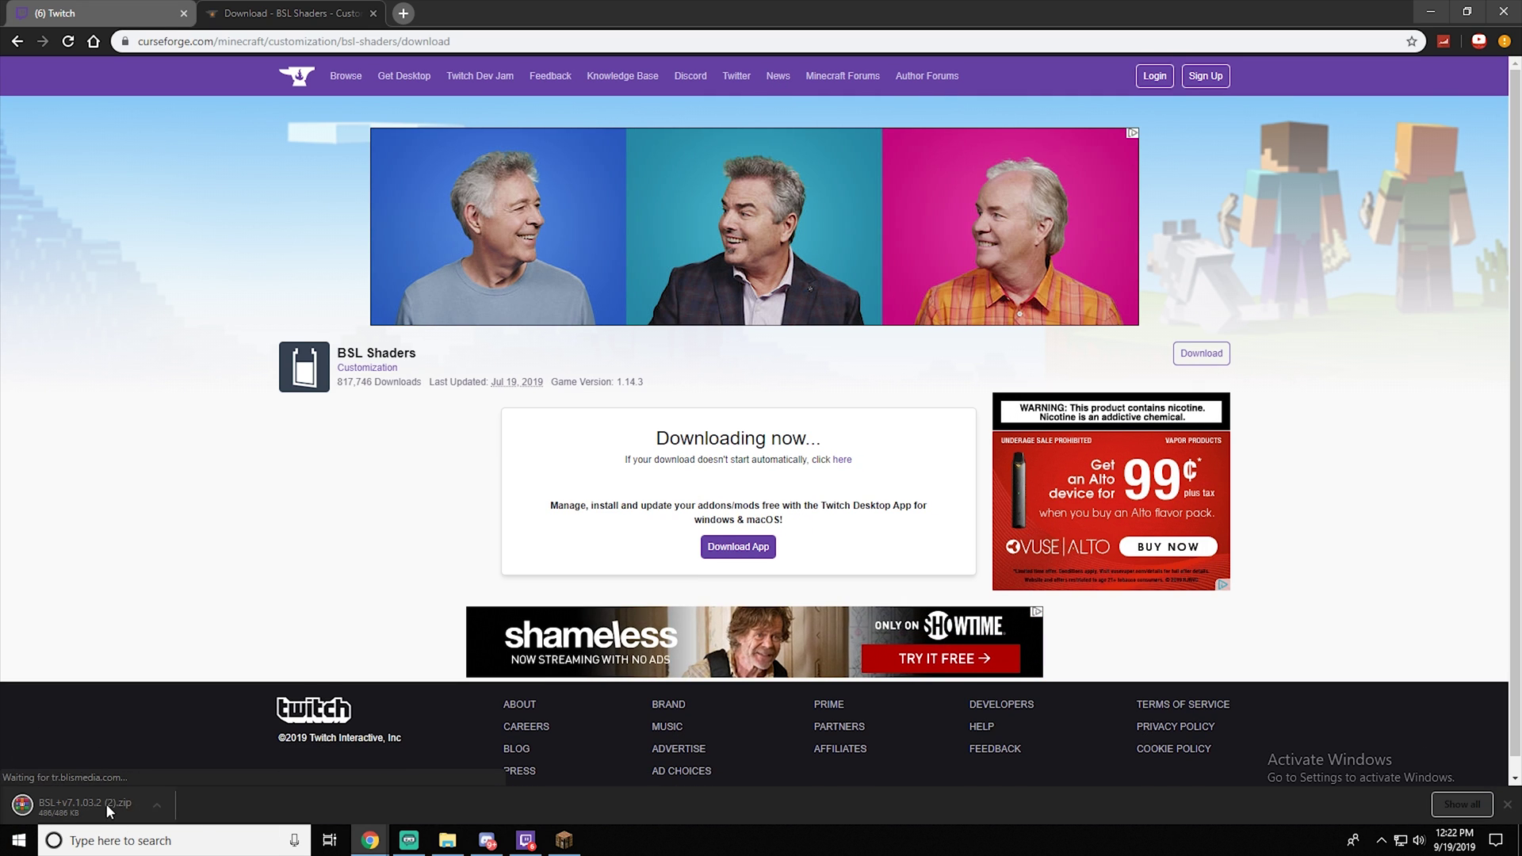
In File Explorer, examine the RLCraft instance's shaderpacks folder and its shader zip, then put the window away.
{"action": "left_click", "coordinate": [460, 847]}
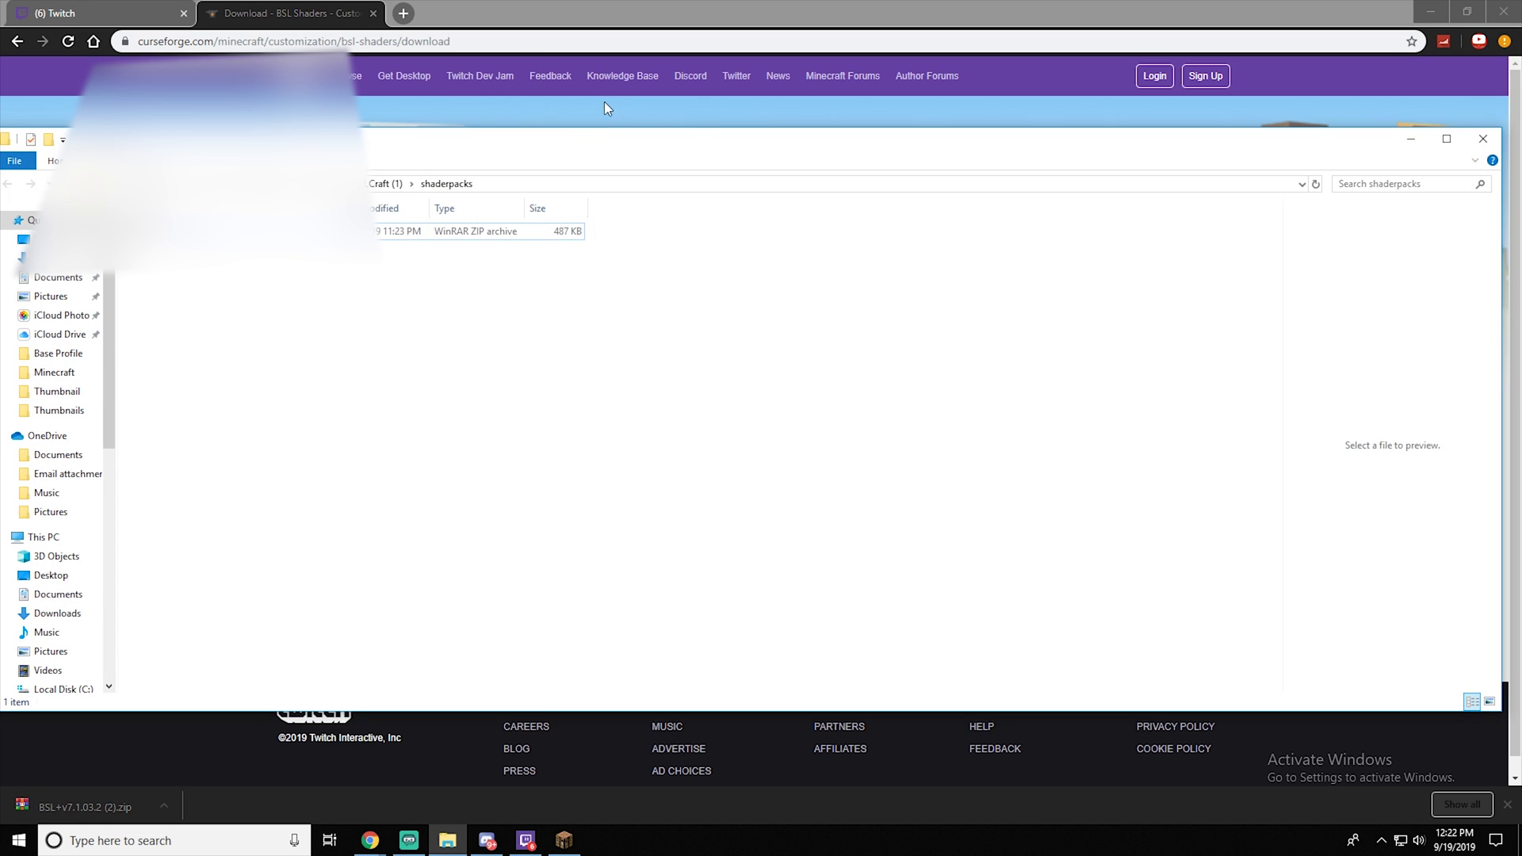
{"action": "left_click_drag", "start_coordinate": [586, 145], "coordinate": [709, 95]}
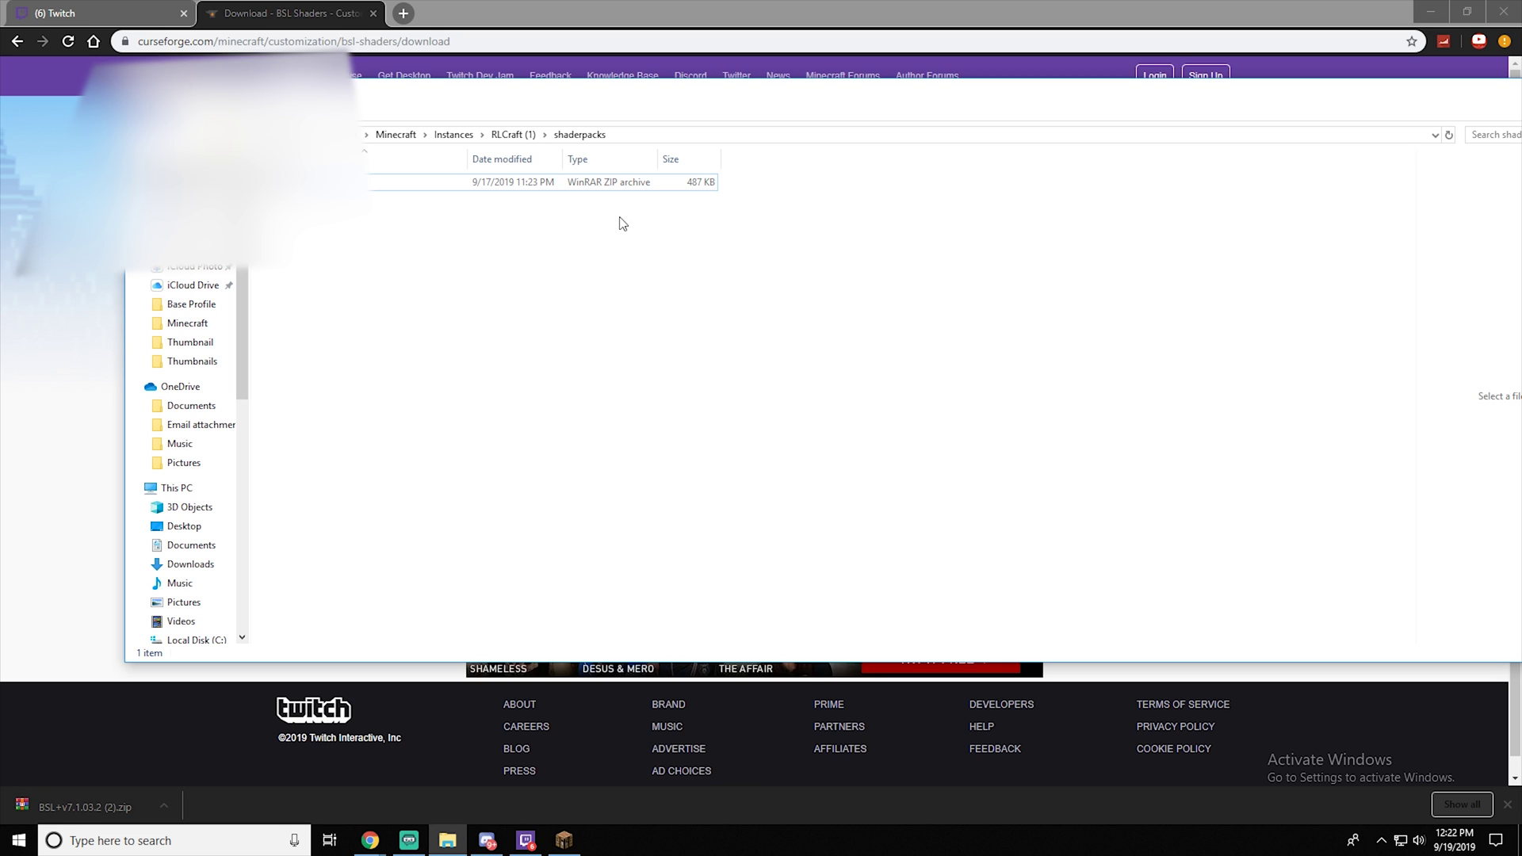
{"action": "left_click", "coordinate": [586, 183]}
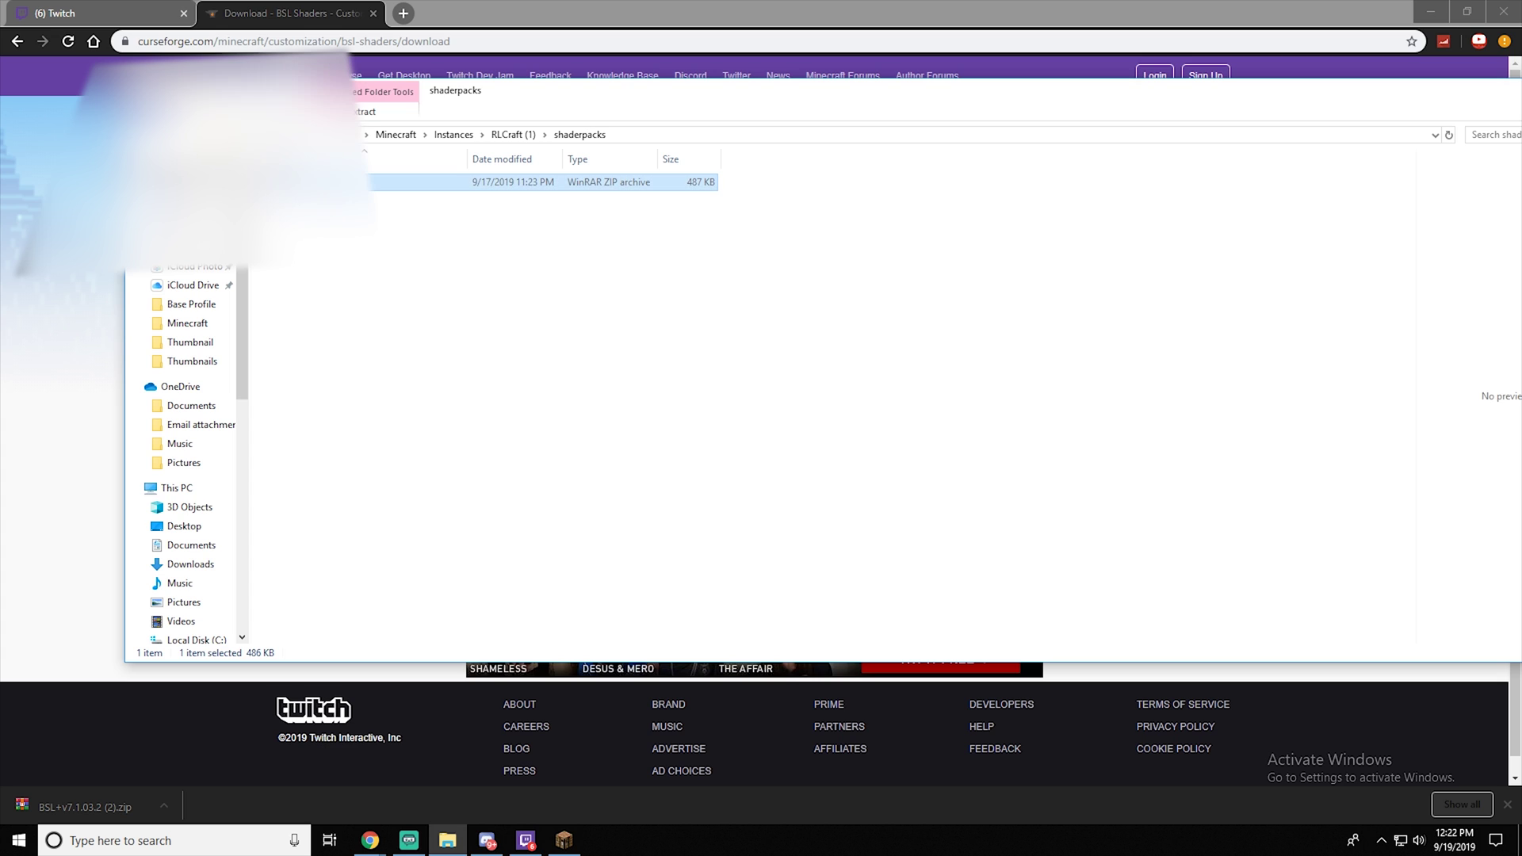
{"action": "left_click_drag", "start_coordinate": [948, 108], "coordinate": [639, 176]}
{"action": "left_click", "coordinate": [1295, 159]}
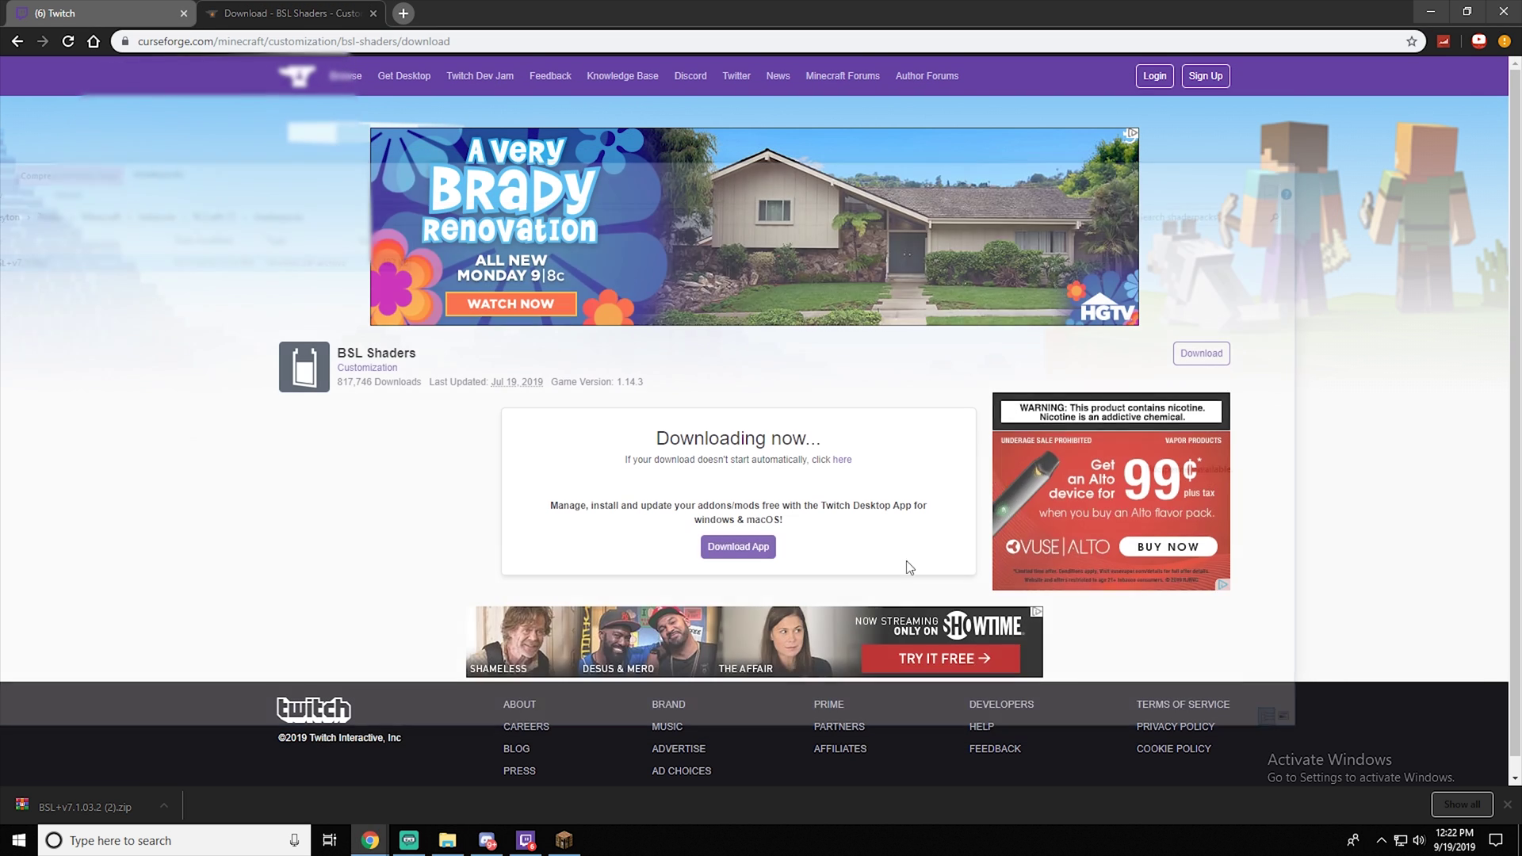
Switch back to Minecraft and leave the shader, video and options screens to return to the main menu.
{"action": "left_click", "coordinate": [563, 841]}
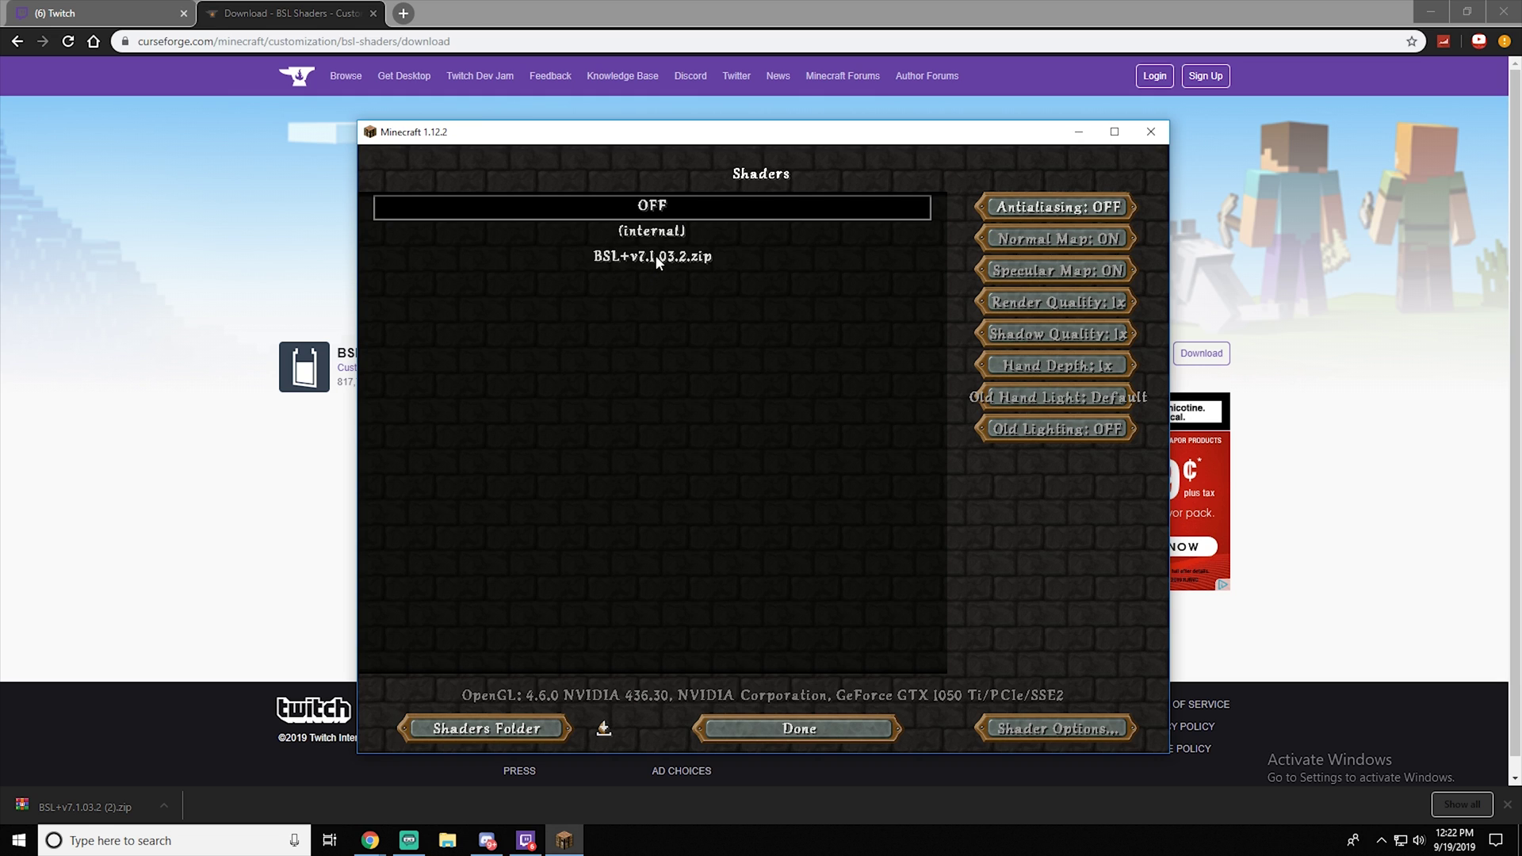
{"action": "left_click", "coordinate": [831, 725]}
{"action": "left_click", "coordinate": [630, 448]}
{"action": "left_click", "coordinate": [829, 727]}
{"action": "left_click", "coordinate": [760, 547]}
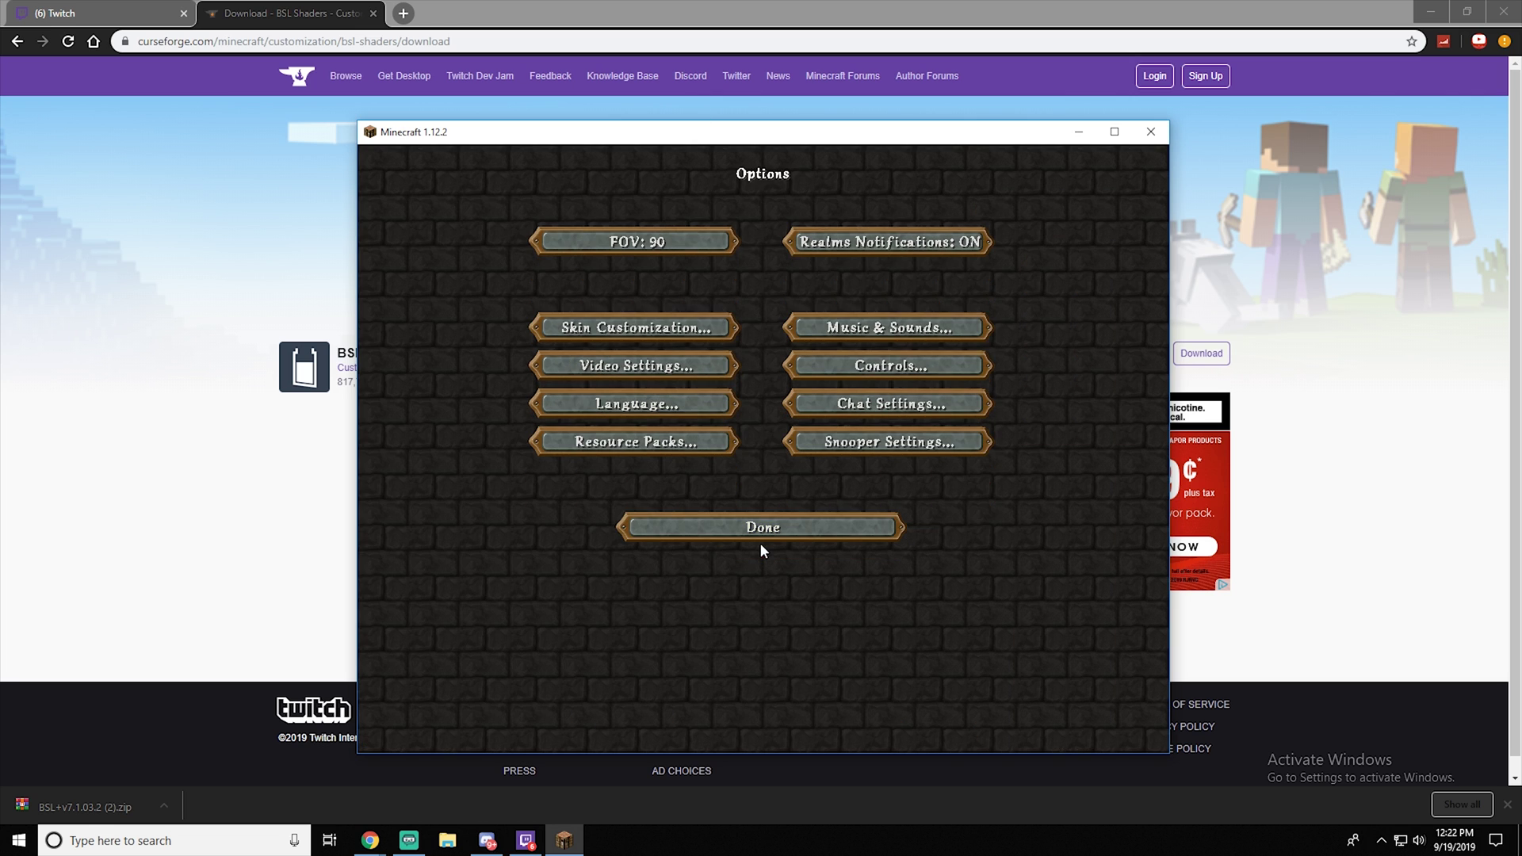
{"action": "left_click", "coordinate": [761, 535]}
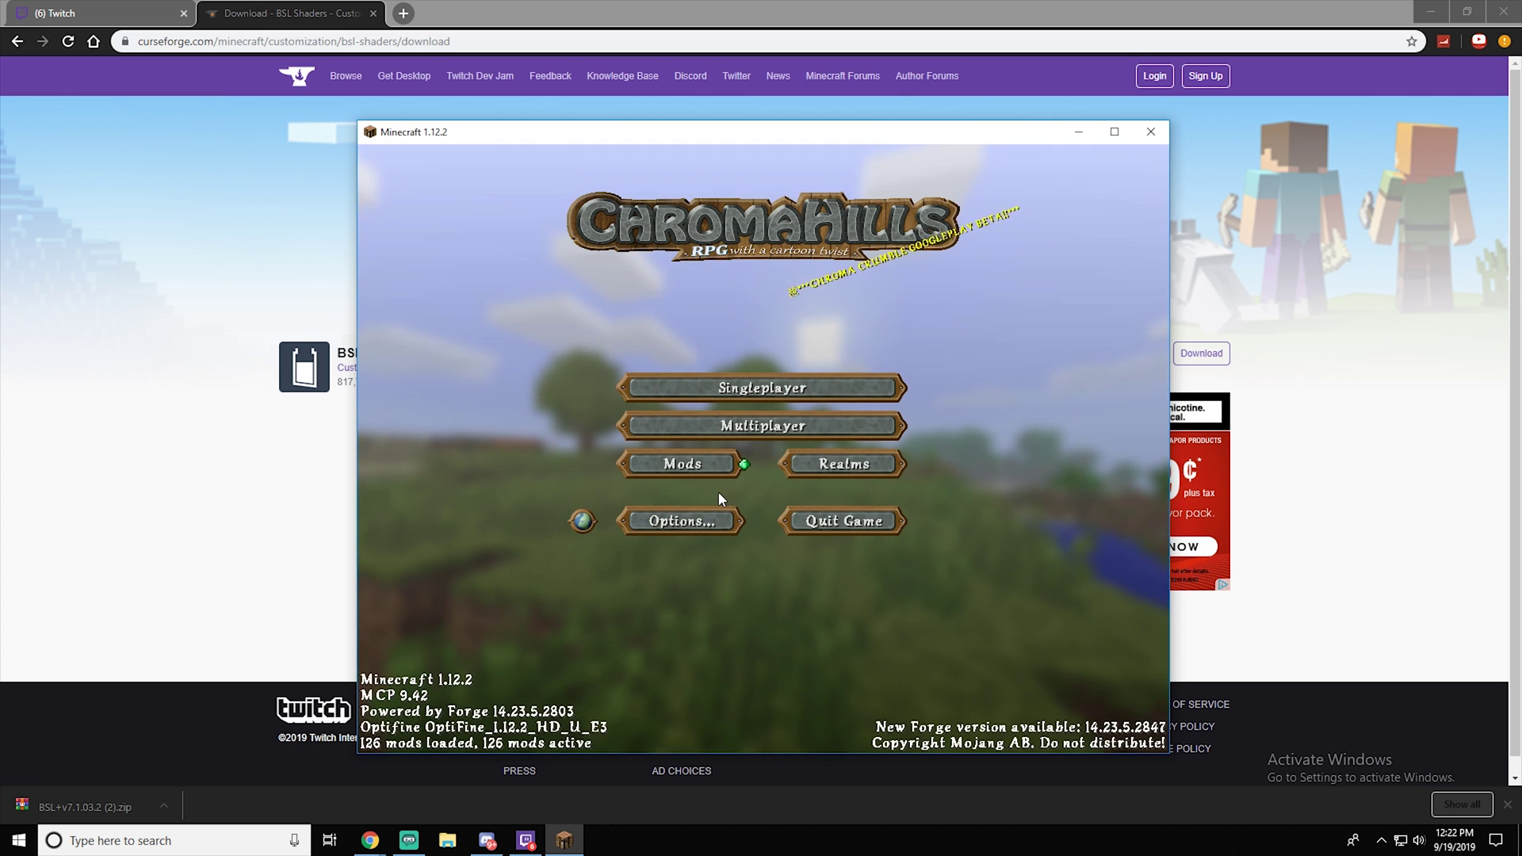
View the list of installed mods, close it and minimize the game window.
{"action": "left_click", "coordinate": [660, 468]}
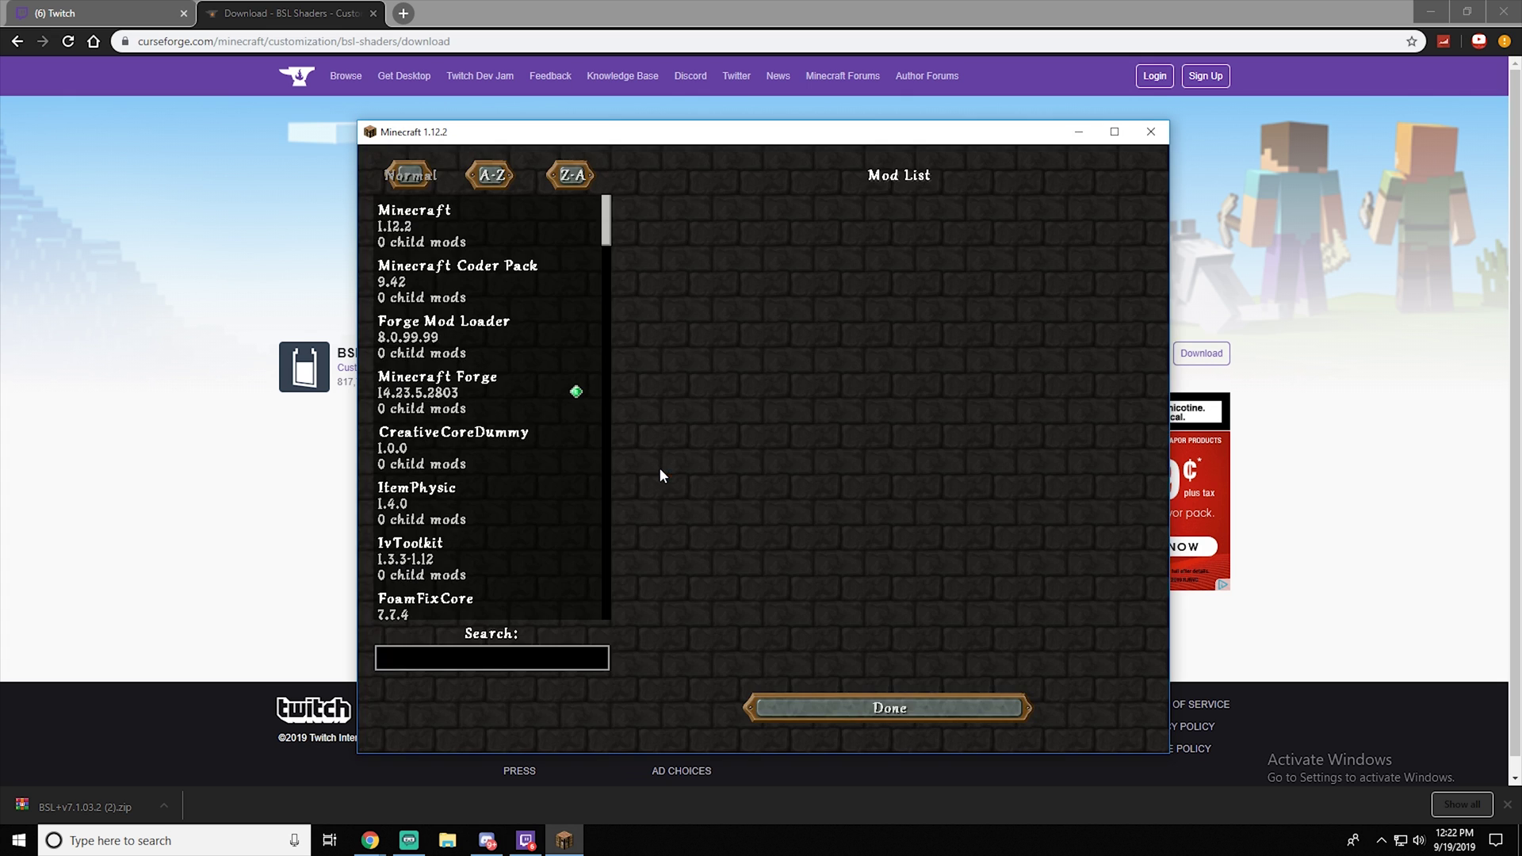
{"action": "left_click", "coordinate": [865, 706]}
{"action": "left_click", "coordinate": [1080, 133]}
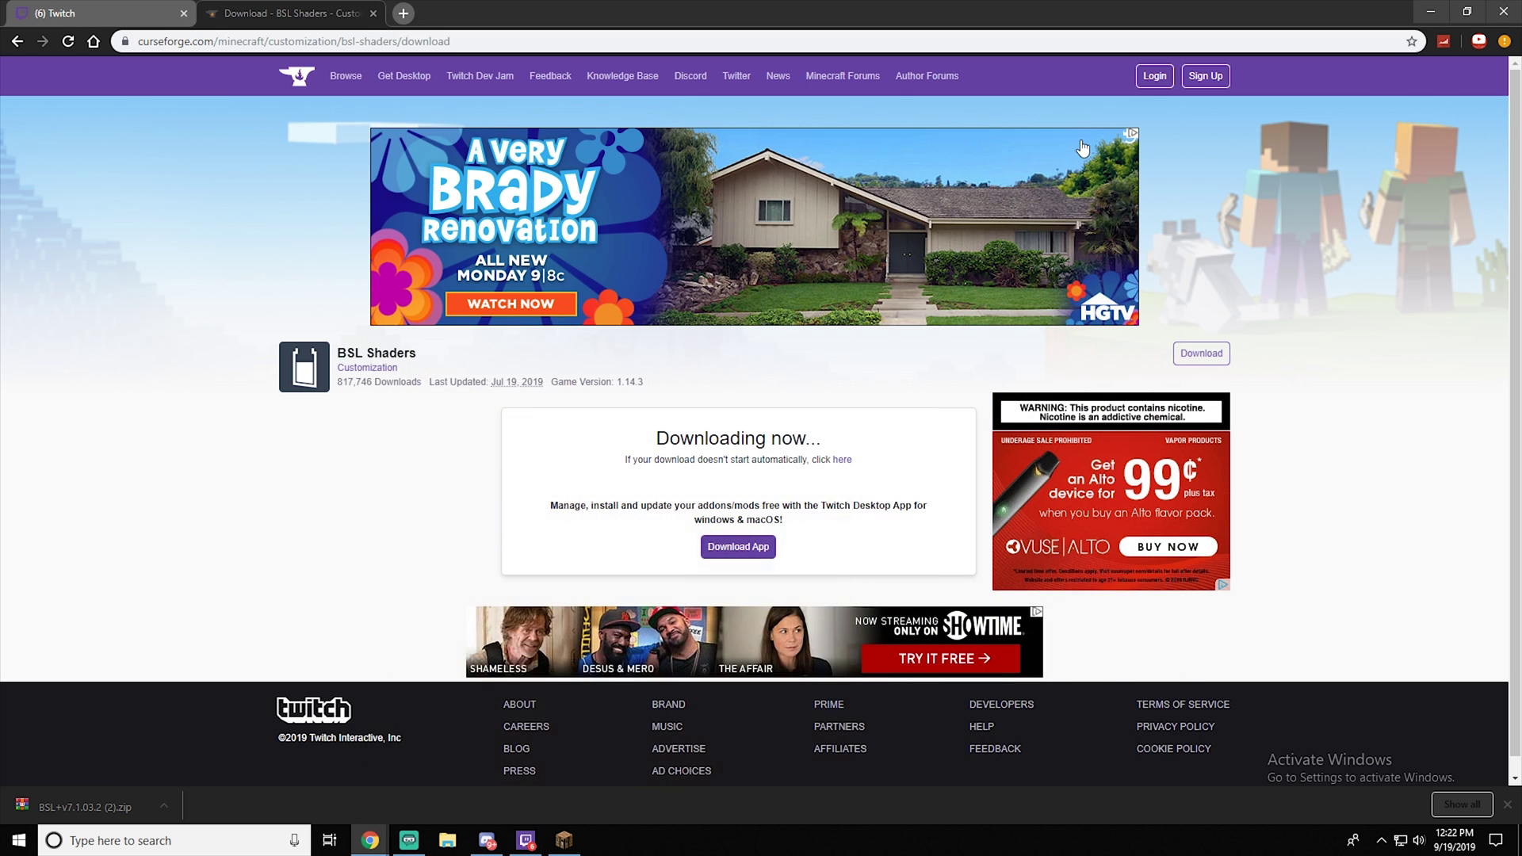
Restore the Minecraft window, go to the resource pack selection and open the resource pack folder.
{"action": "left_click", "coordinate": [563, 841]}
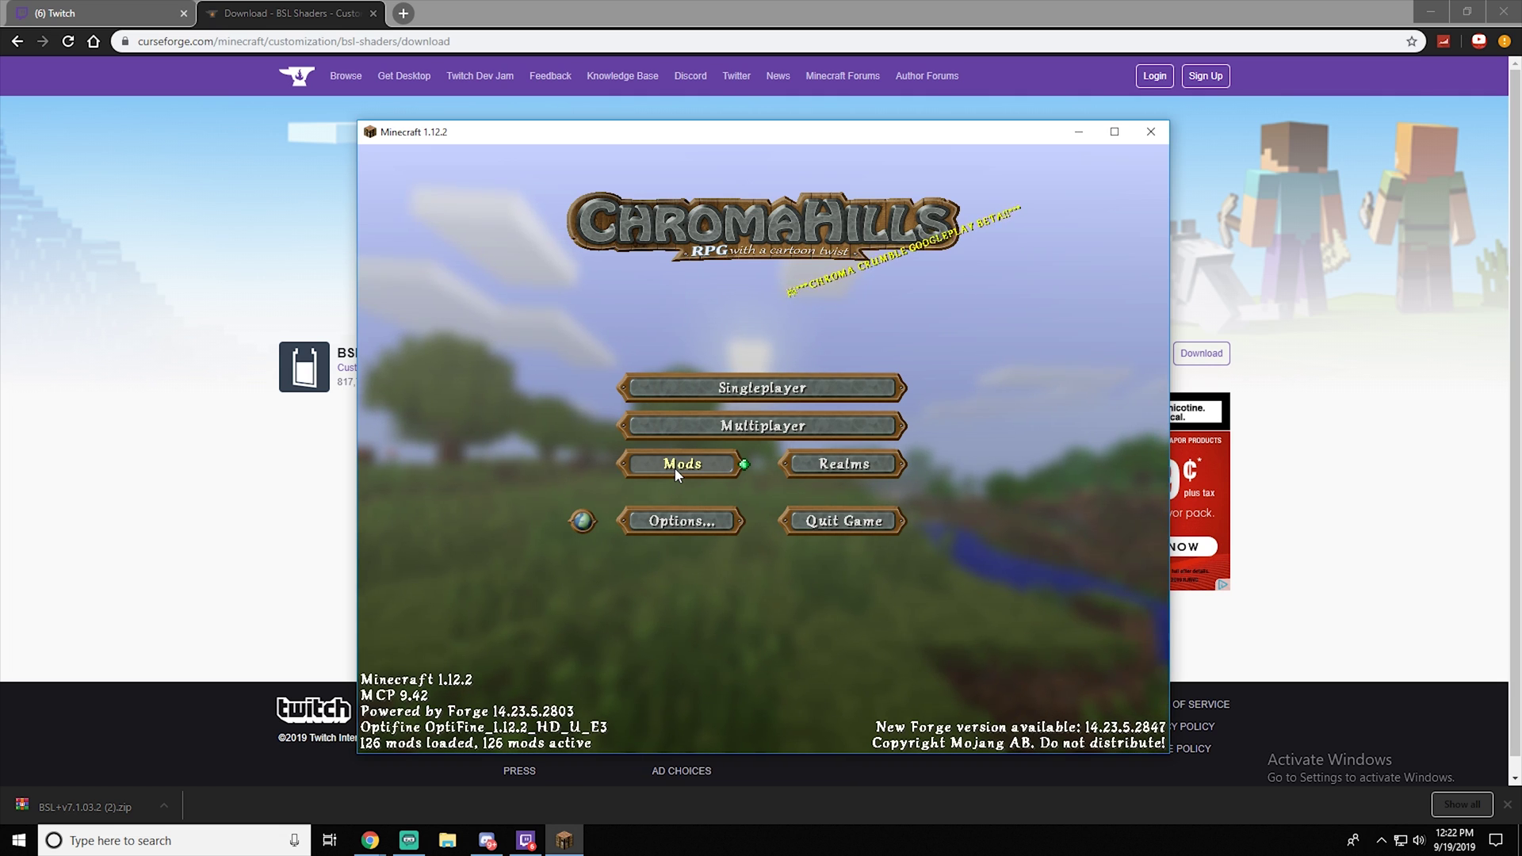
{"action": "left_click", "coordinate": [687, 522]}
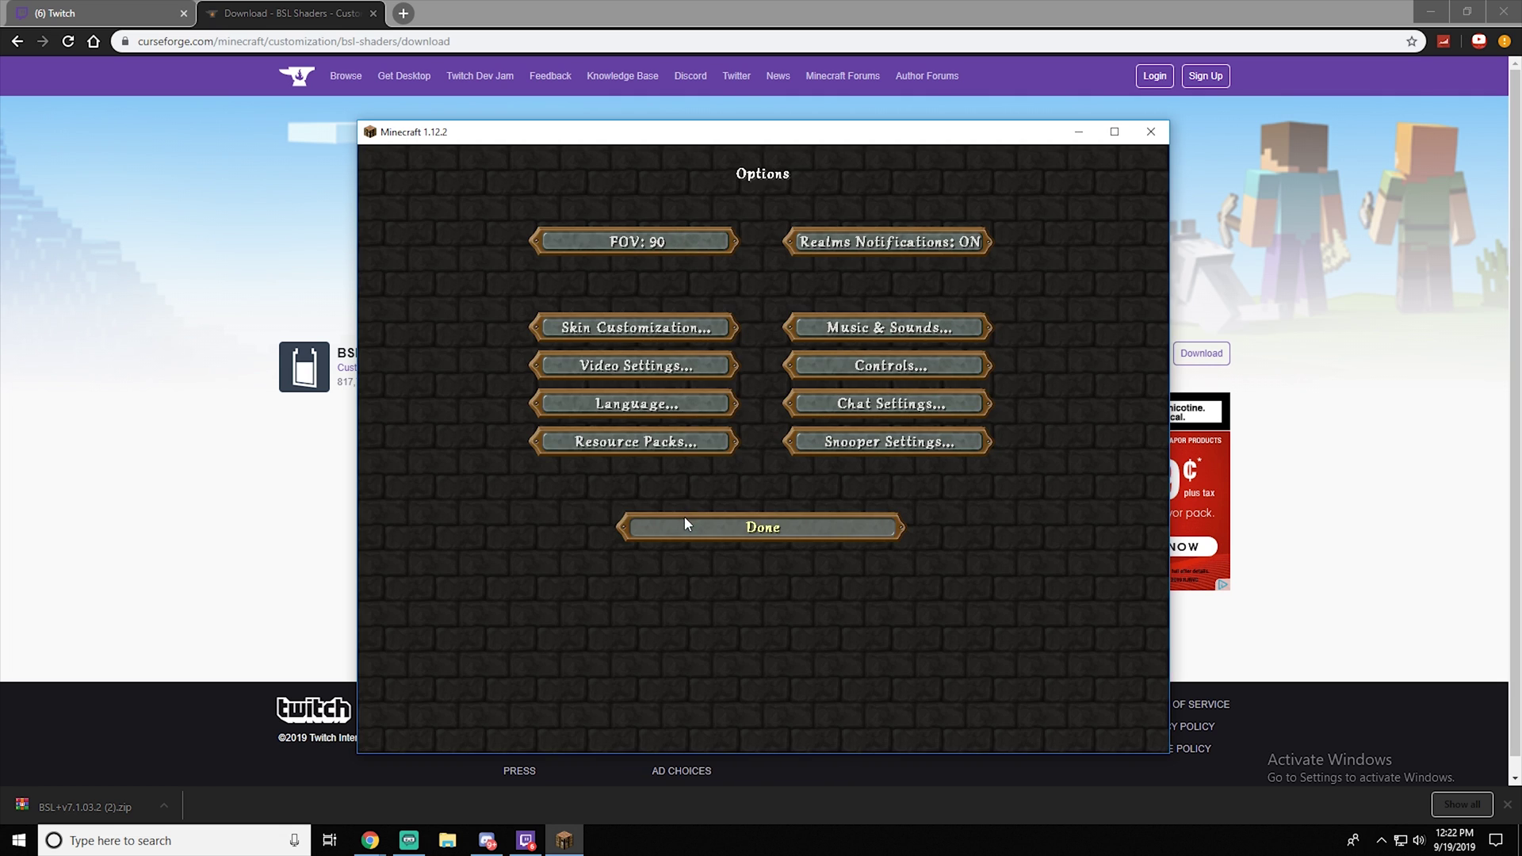
{"action": "left_click", "coordinate": [635, 442]}
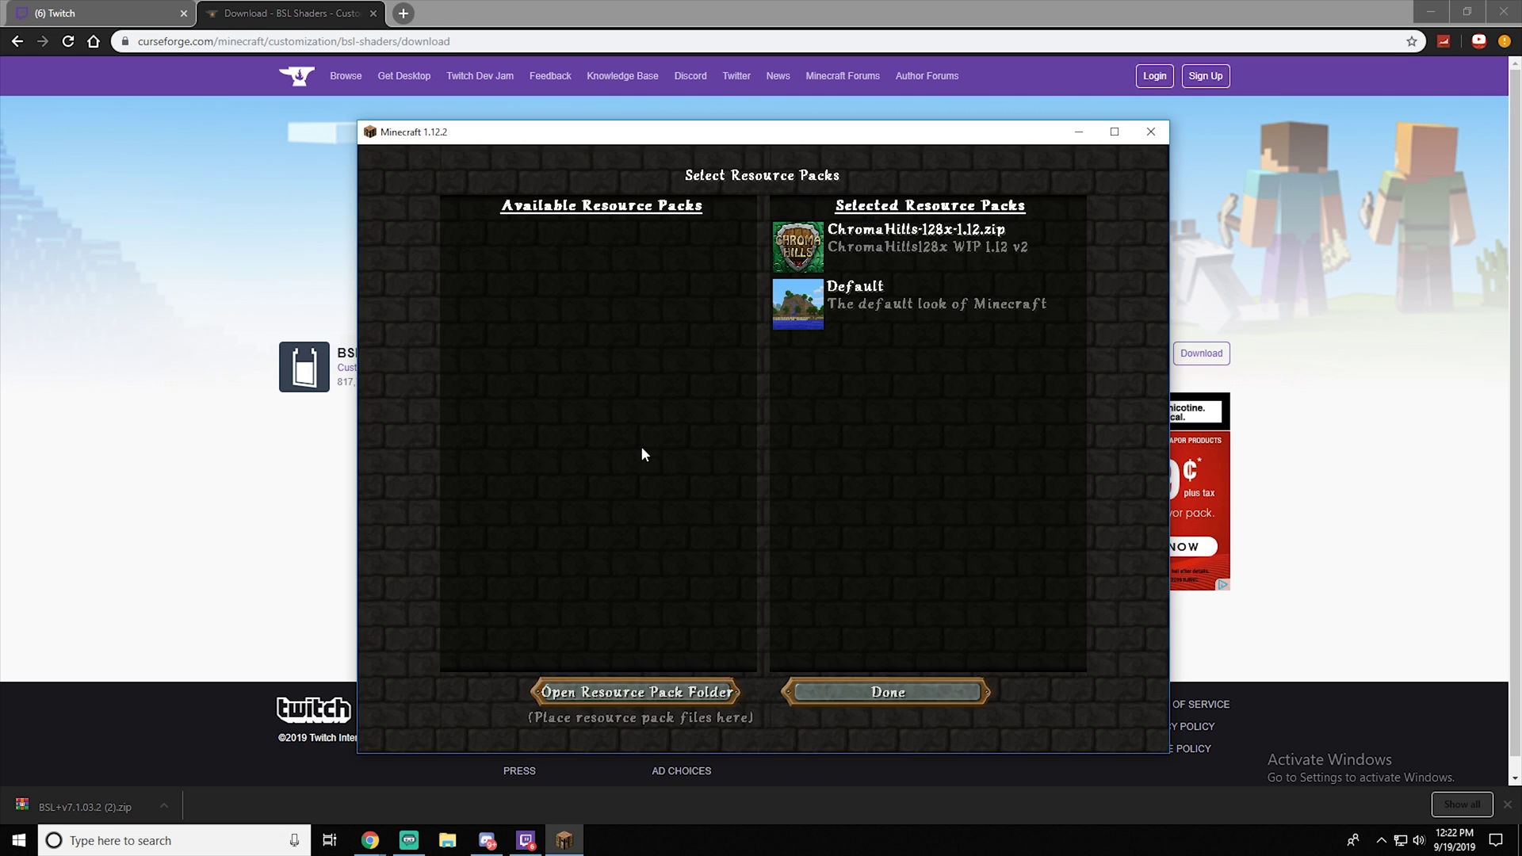
{"action": "left_click", "coordinate": [655, 695]}
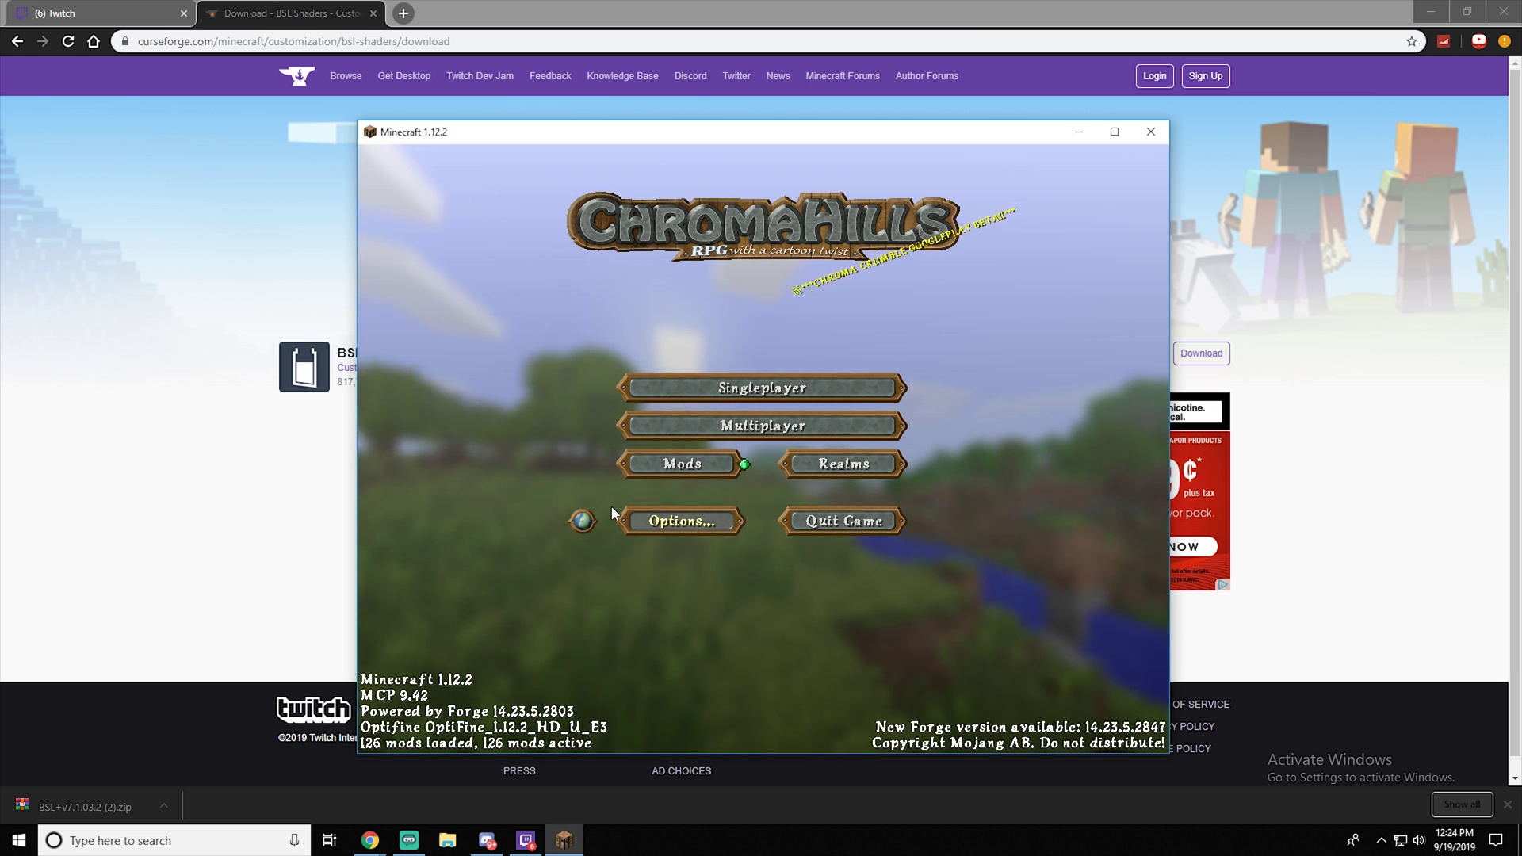
From the Minecraft main menu, enter the resource pack options and open the resource pack folder in File Explorer.
{"action": "left_click", "coordinate": [678, 525]}
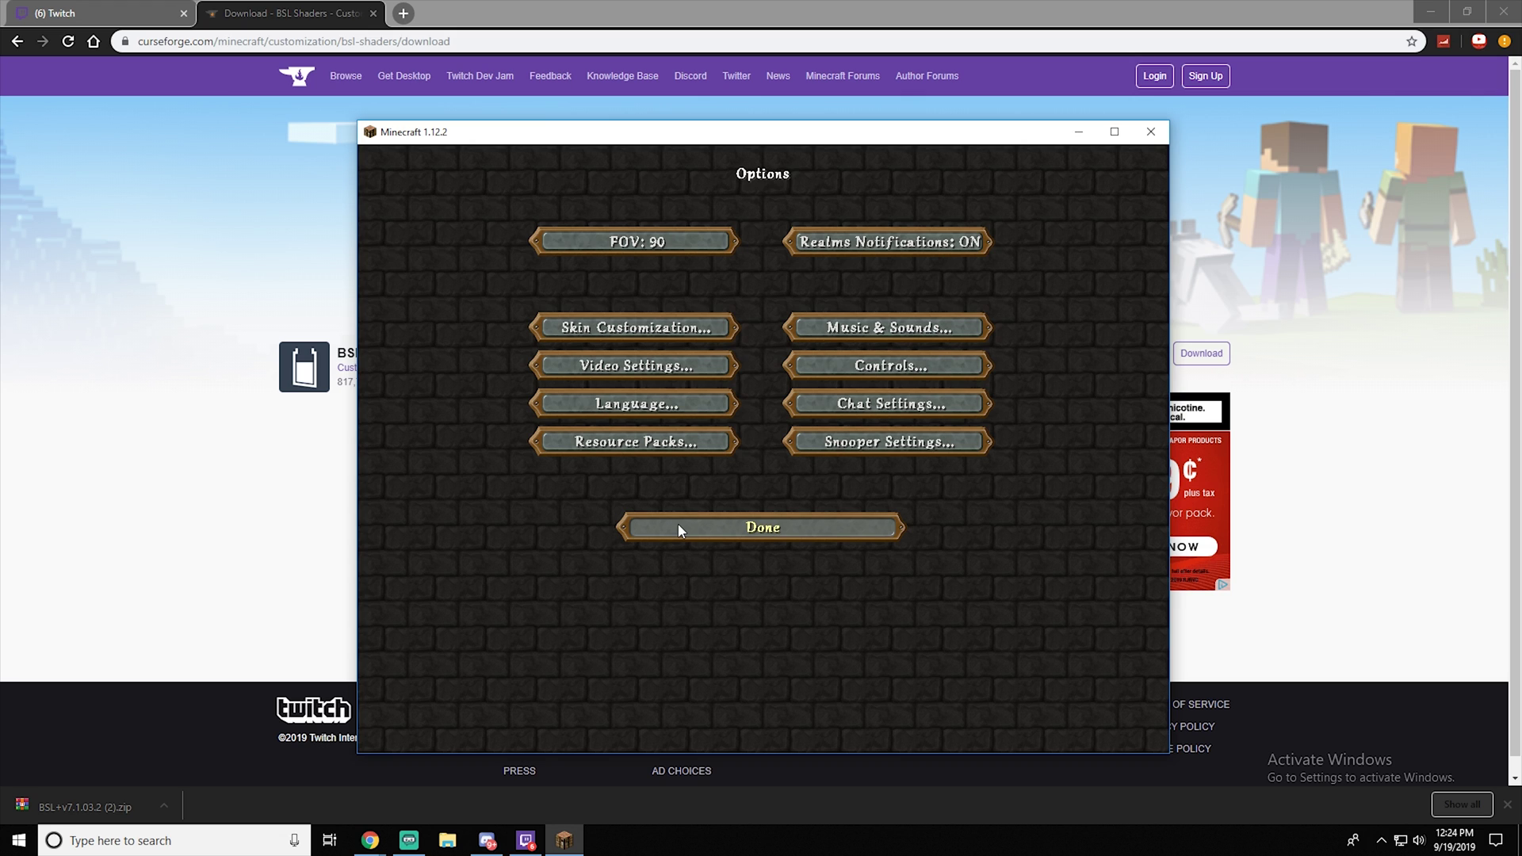
{"action": "left_click", "coordinate": [677, 444]}
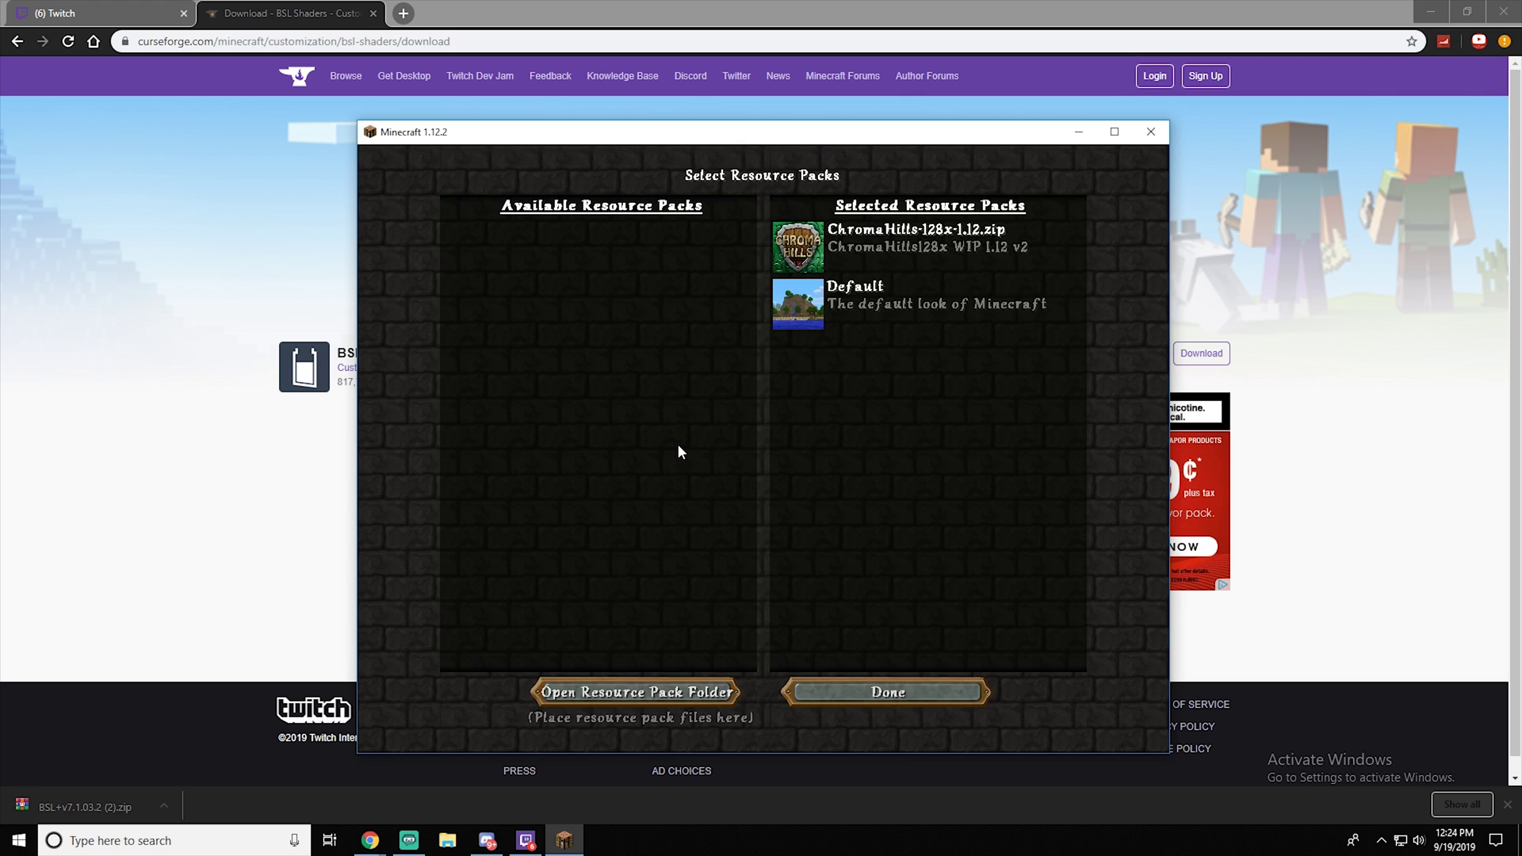
{"action": "left_click", "coordinate": [622, 689]}
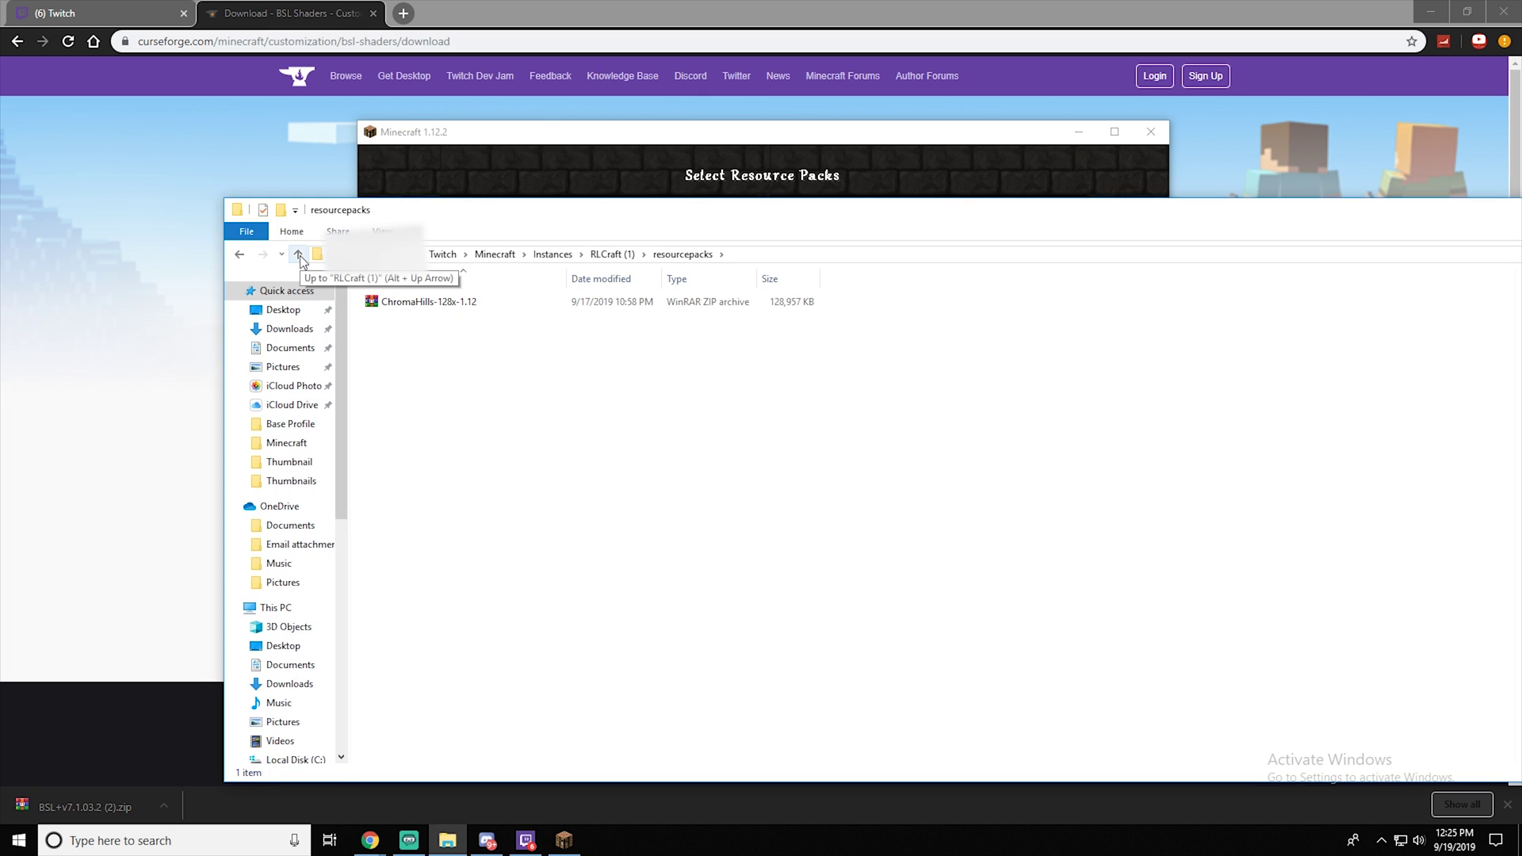
Go up to the RLCraft (1) instance folder, open its mods folder and locate the OptiFine_1.12.2_HD_U_E3 file.
{"action": "left_click", "coordinate": [299, 255]}
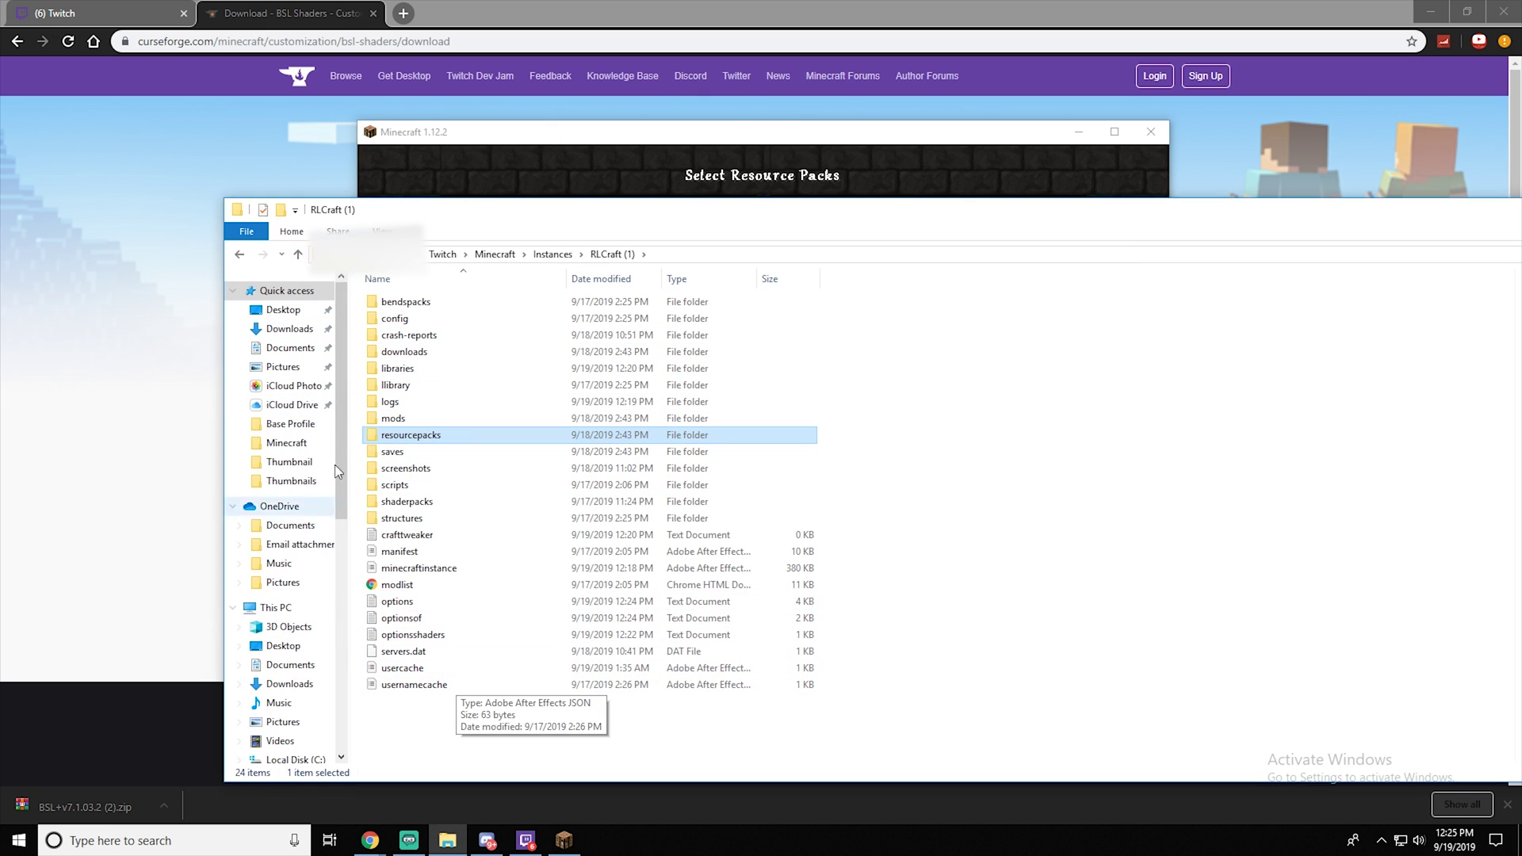
{"action": "double_click", "coordinate": [401, 423]}
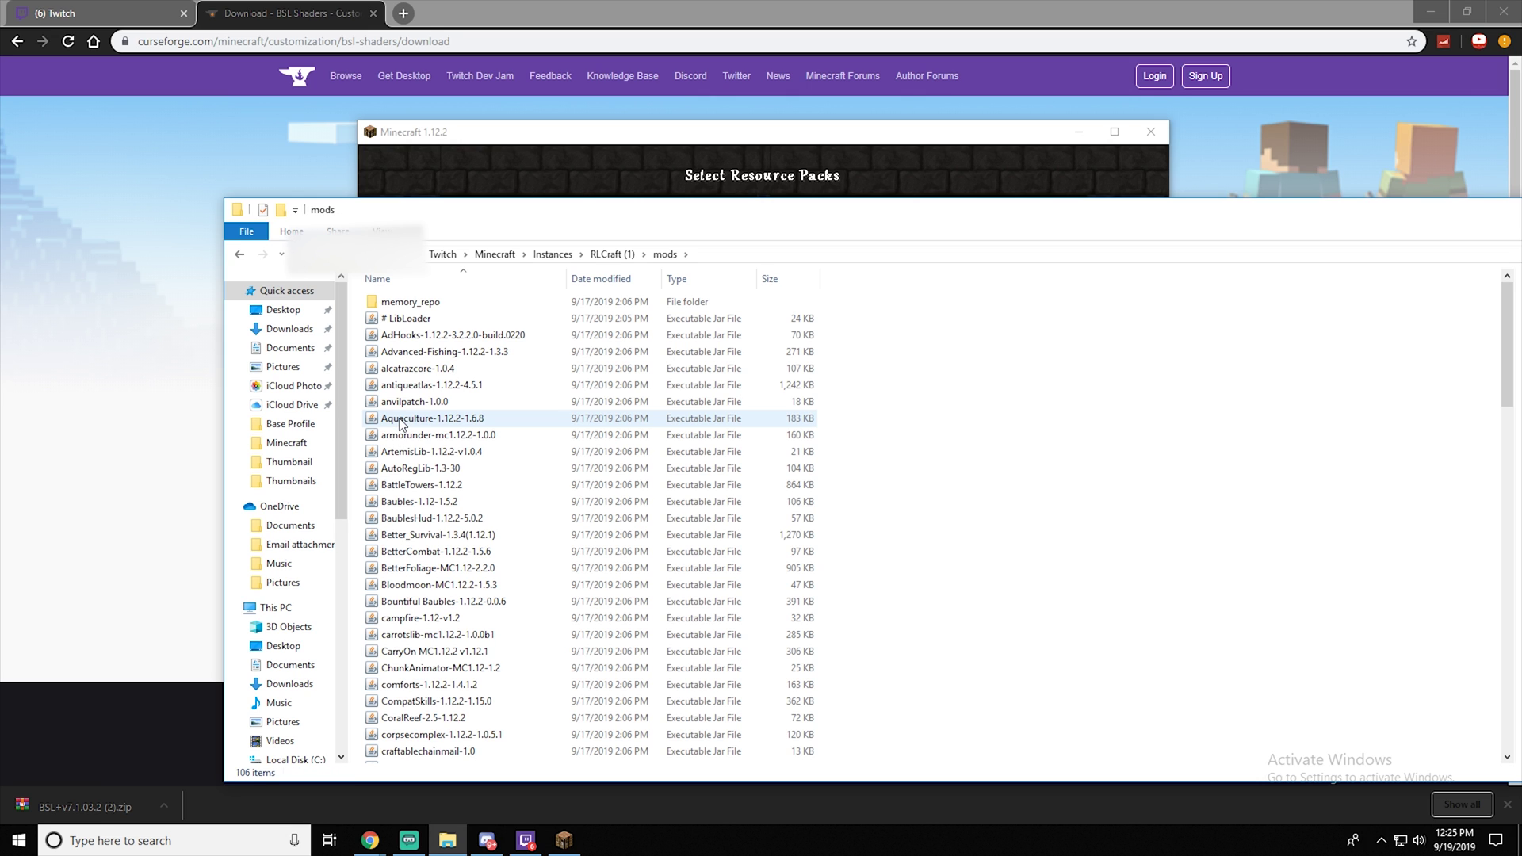
{"action": "scroll", "coordinate": [871, 481], "scroll_direction": "down", "scroll_amount": 18}
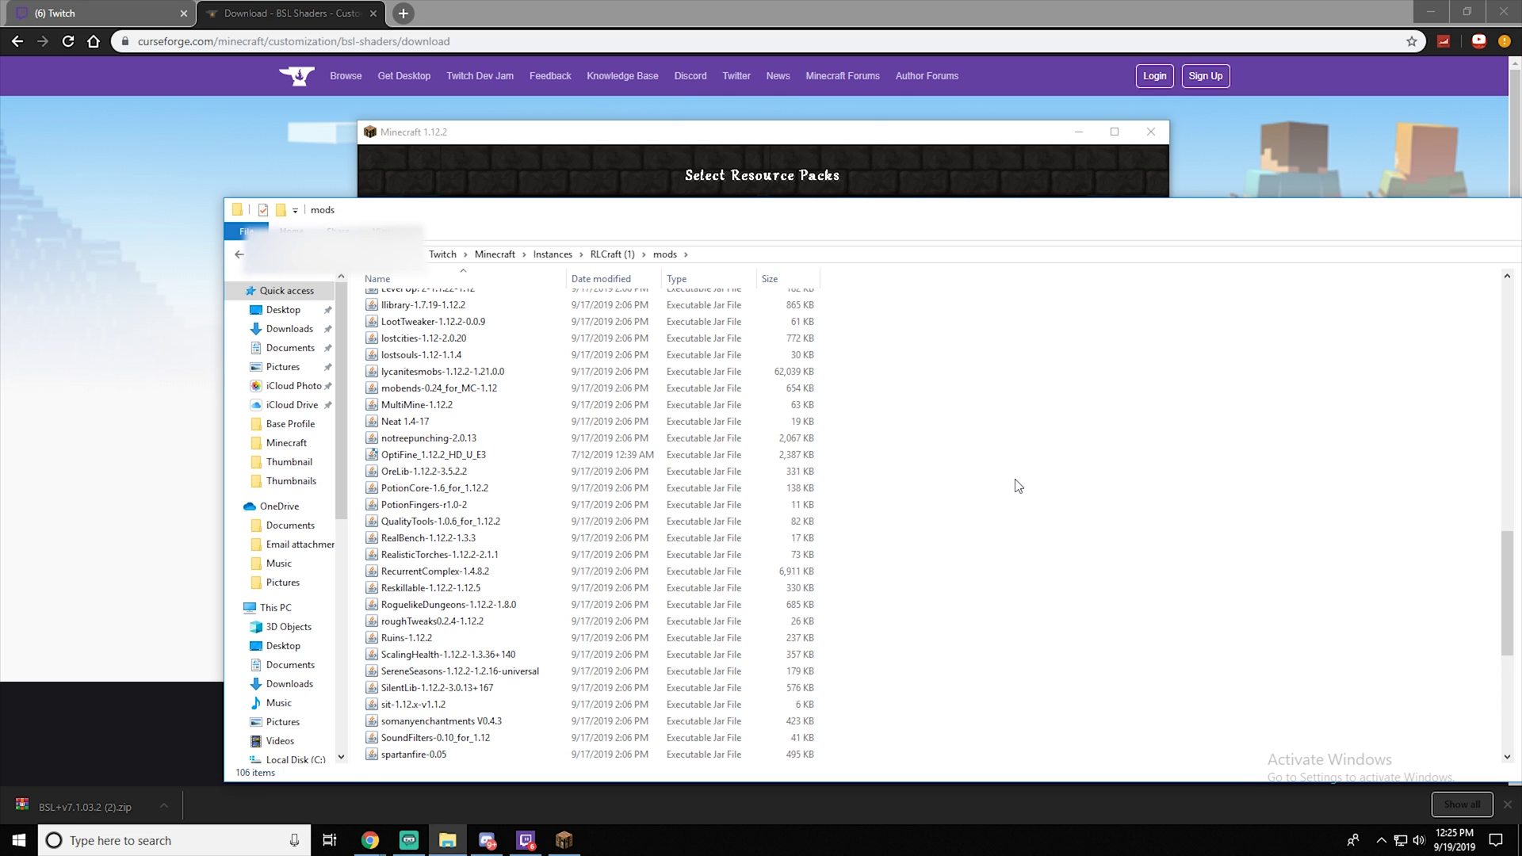
{"action": "left_click", "coordinate": [422, 458]}
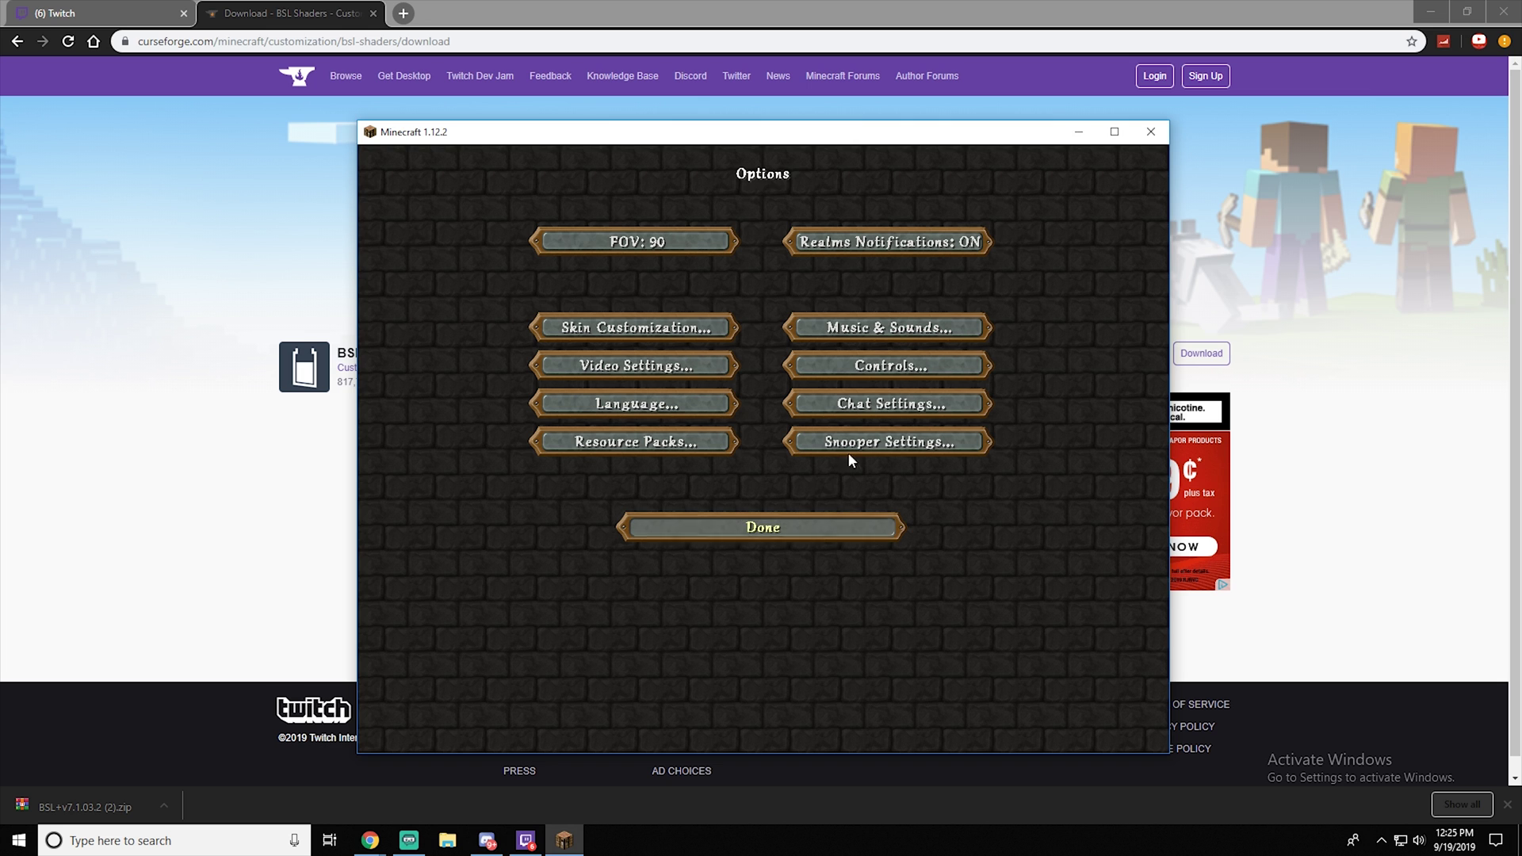
Review the key bindings in Minecraft's Controls options with the window maximized, and minimize the game when finished.
{"action": "left_click", "coordinate": [855, 366]}
{"action": "scroll", "coordinate": [858, 485], "scroll_direction": "down", "scroll_amount": 9}
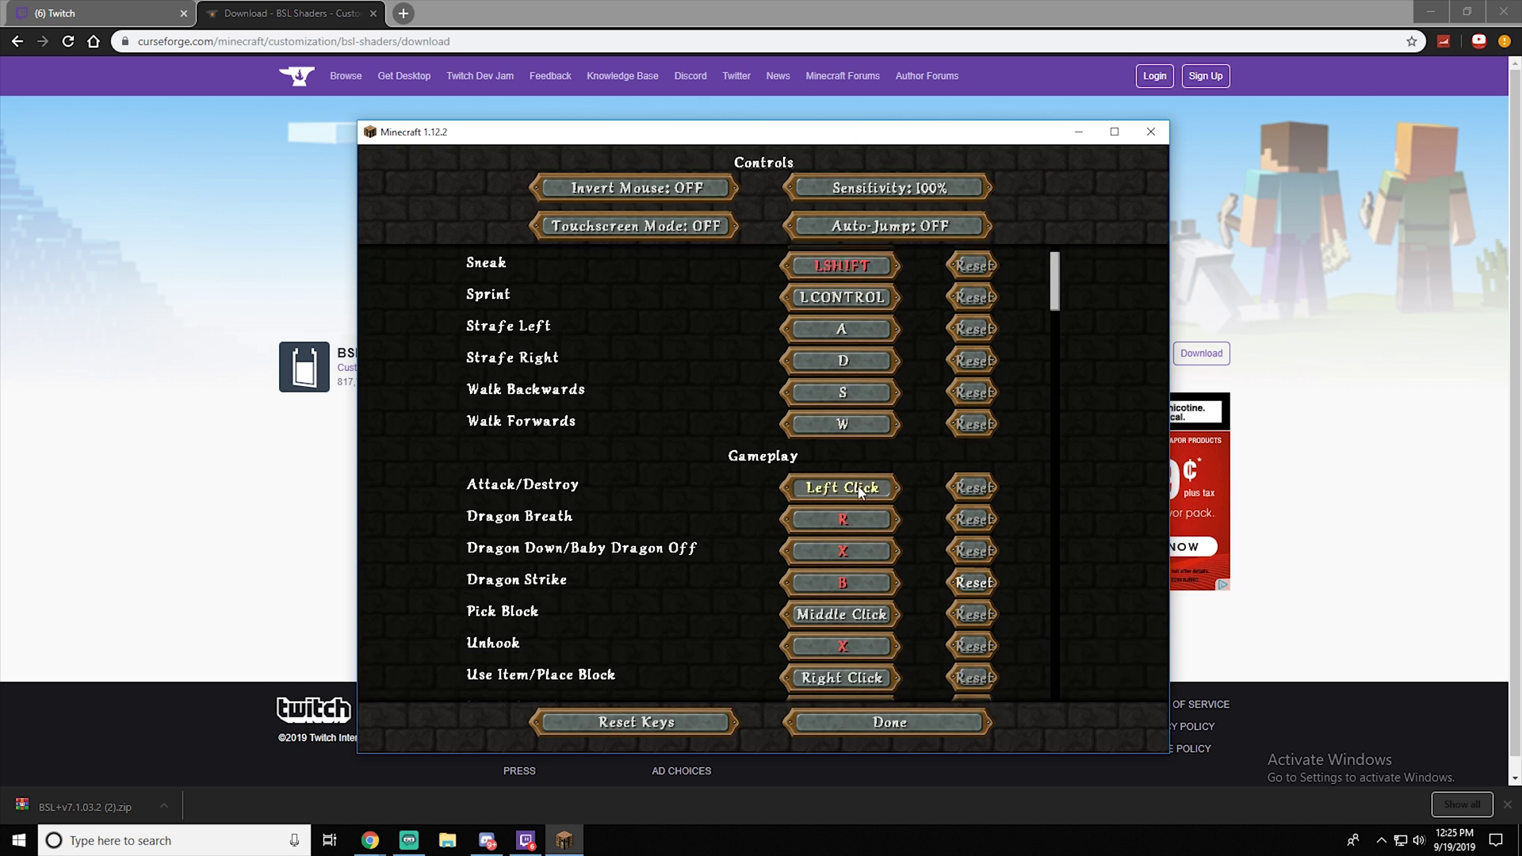
{"action": "left_click", "coordinate": [1114, 131]}
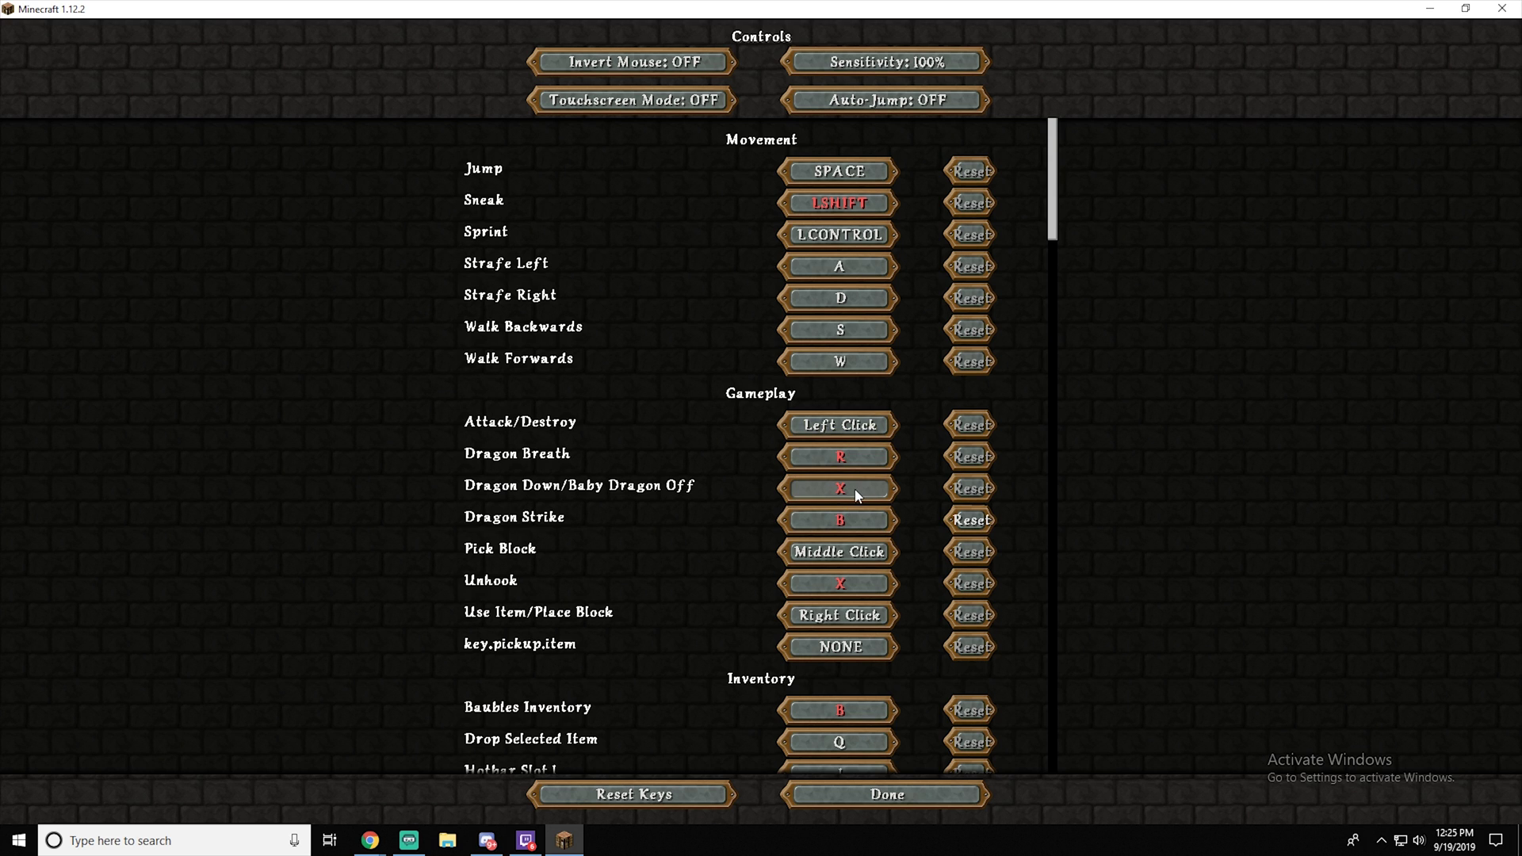
{"action": "scroll", "coordinate": [854, 485], "scroll_direction": "down", "scroll_amount": 6}
{"action": "scroll", "coordinate": [853, 487], "scroll_direction": "down", "scroll_amount": 5}
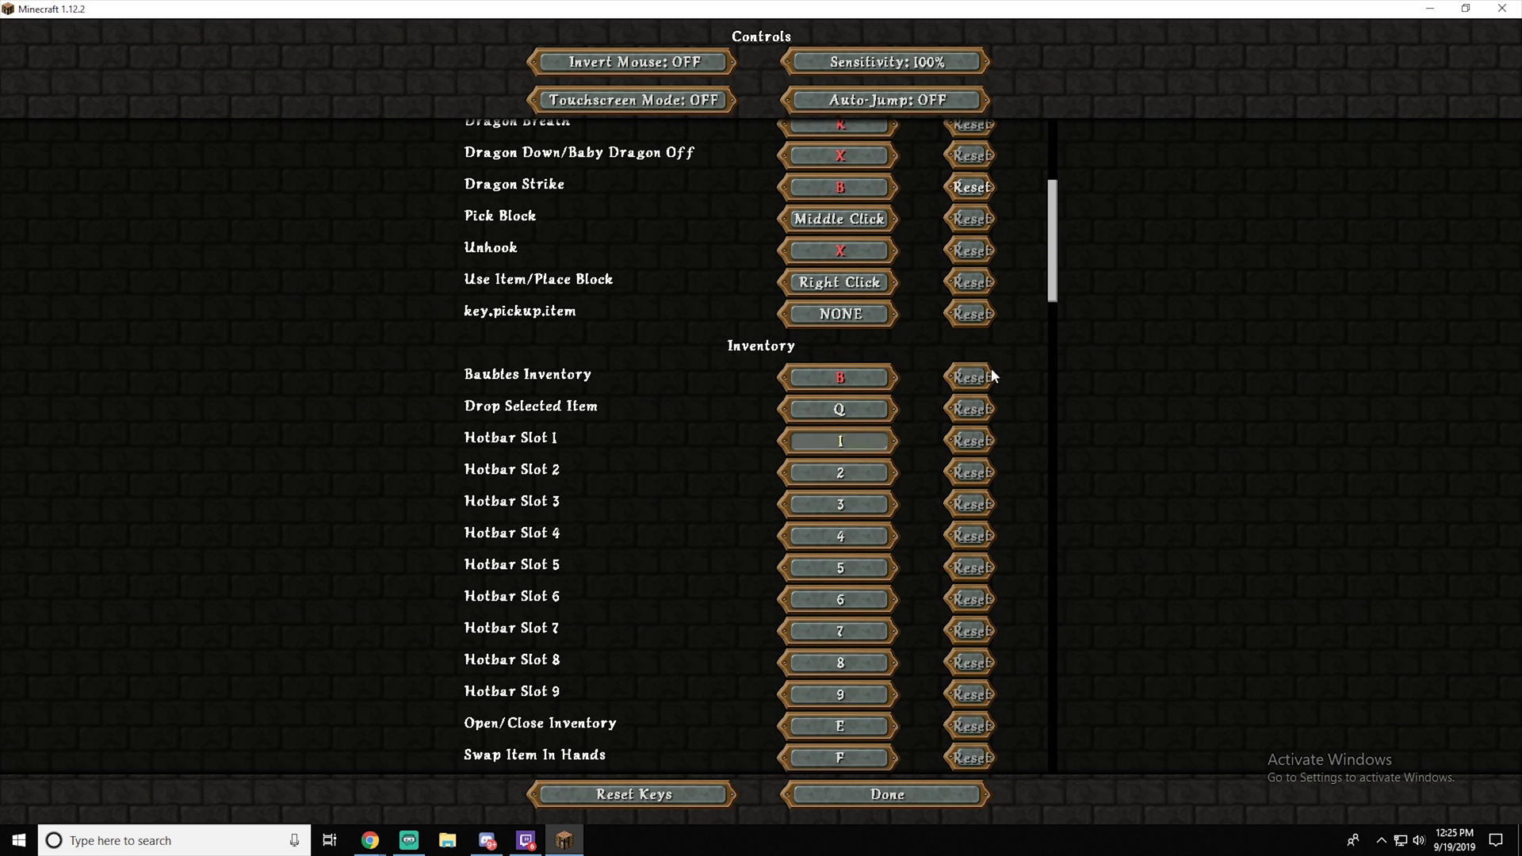
{"action": "left_click_drag", "start_coordinate": [1053, 294], "coordinate": [1036, 447]}
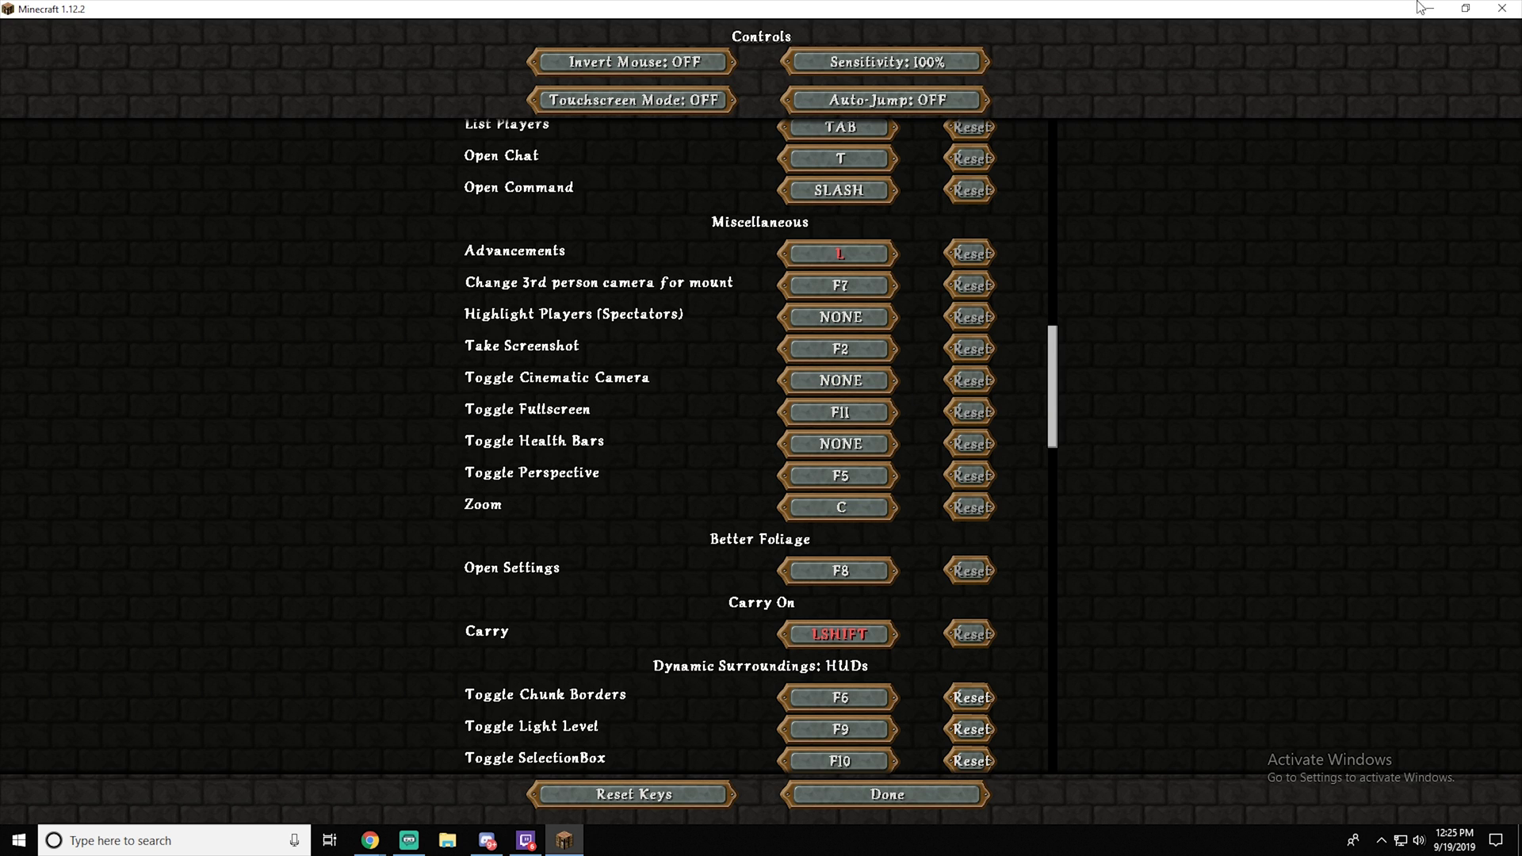
{"action": "left_click", "coordinate": [1463, 9]}
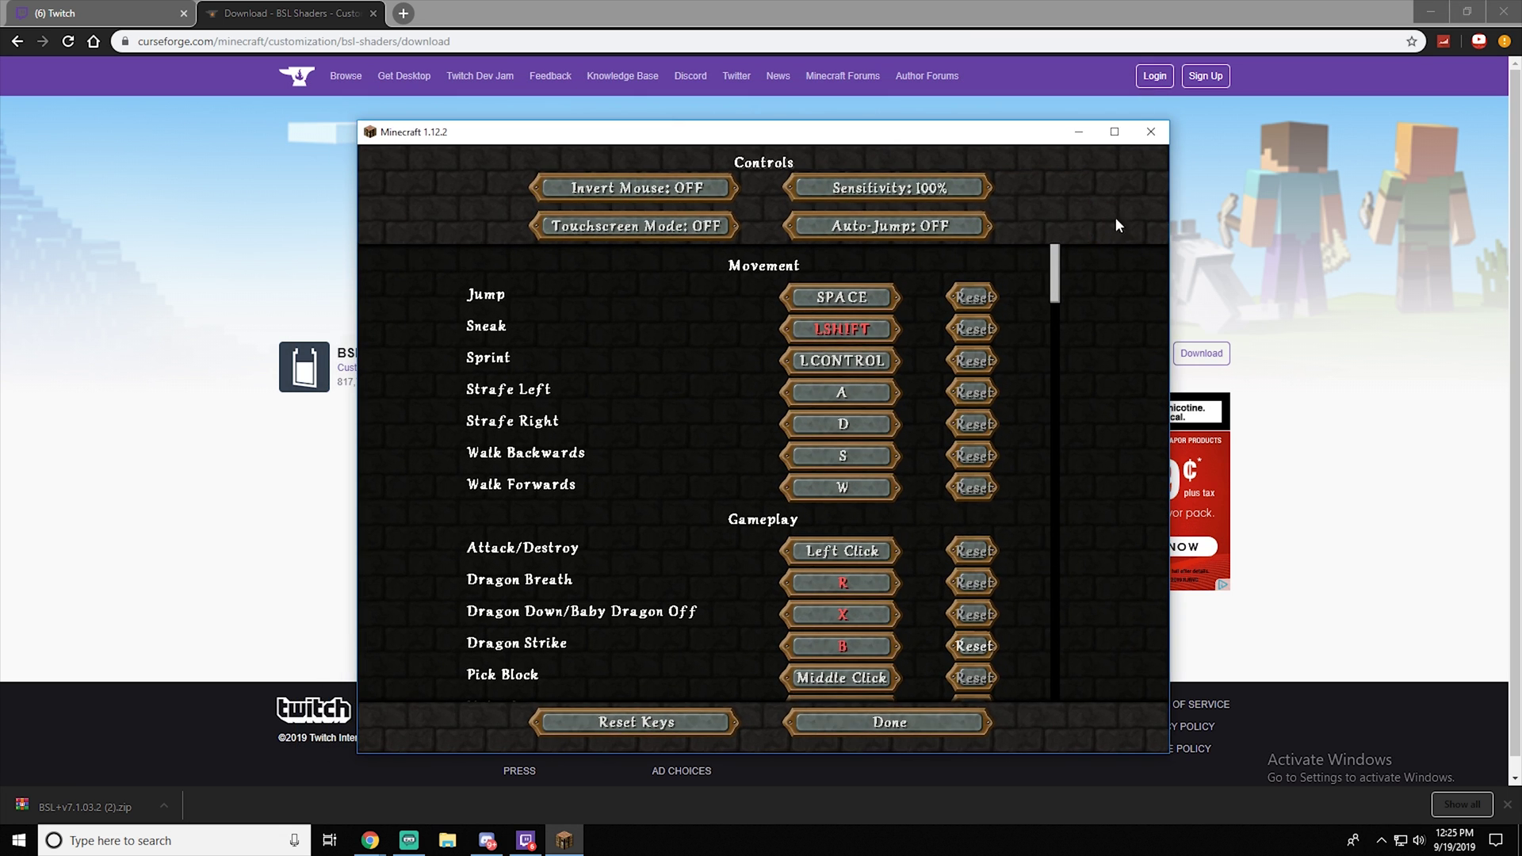
{"action": "left_click", "coordinate": [1085, 130]}
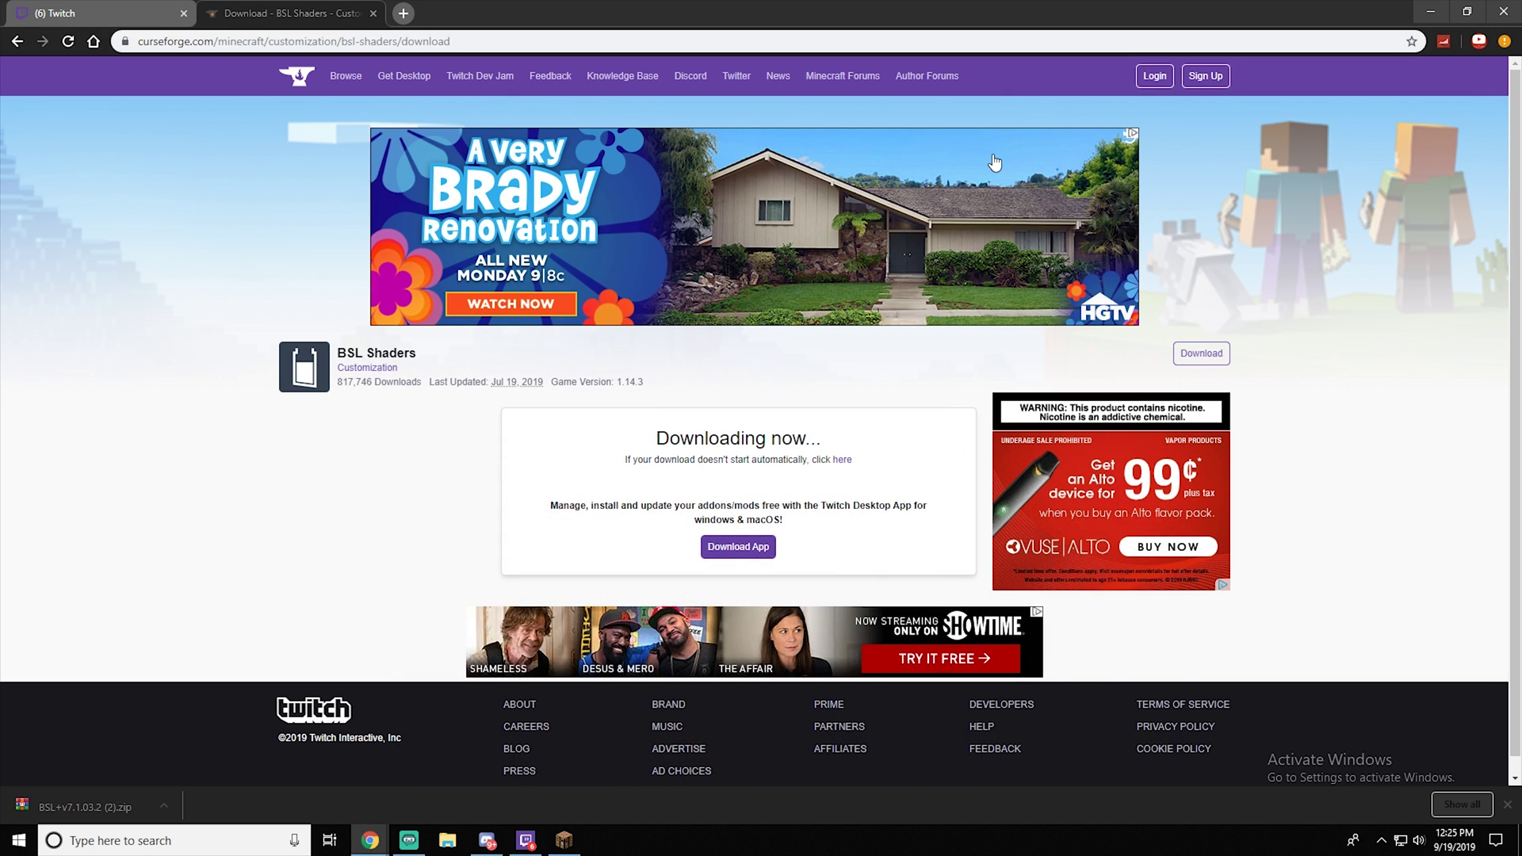